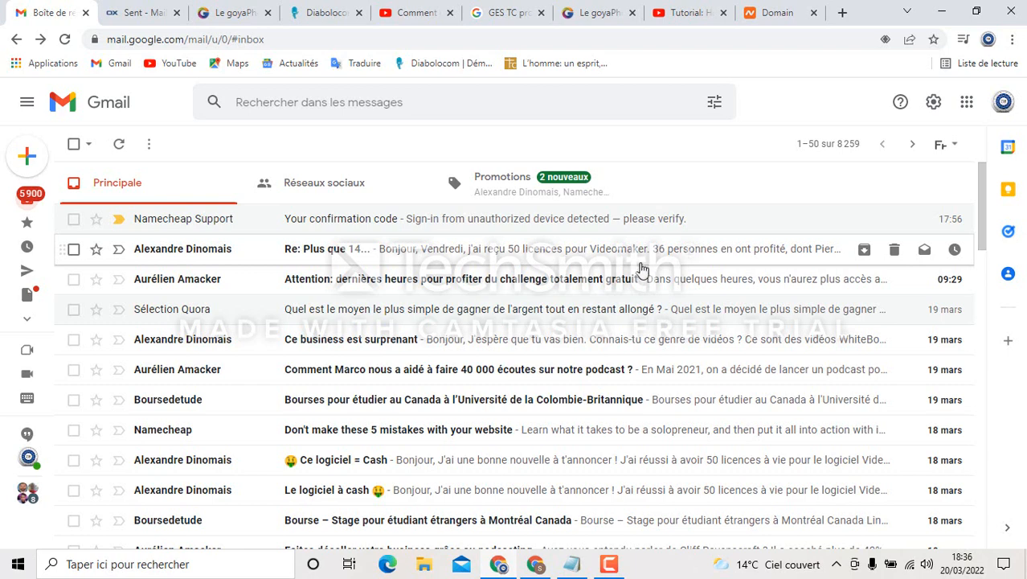
Open Gmail's full settings on the Comptes et importation tab, scrolled to the send-mail-as section
left_click(934, 104)
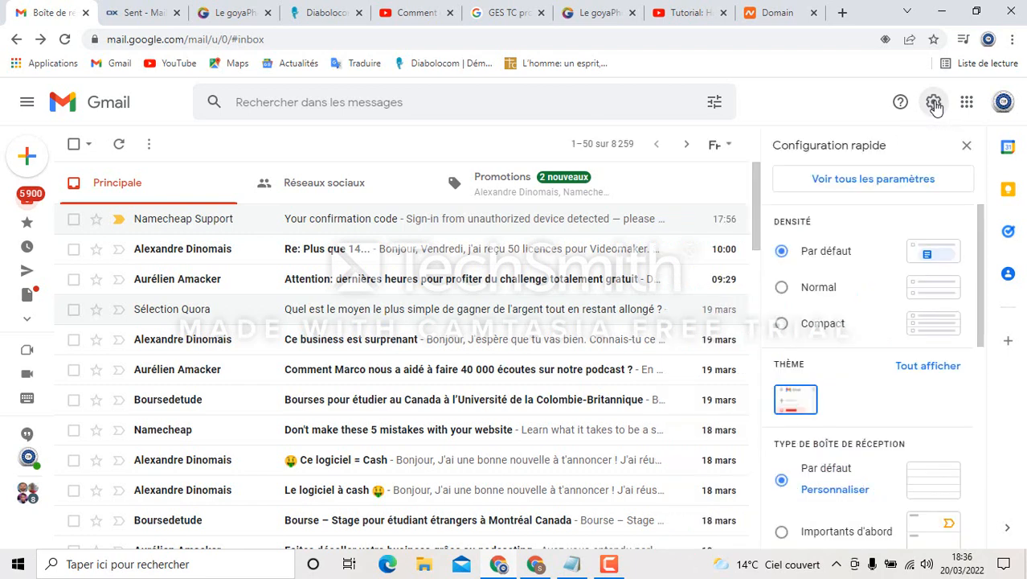
left_click(868, 188)
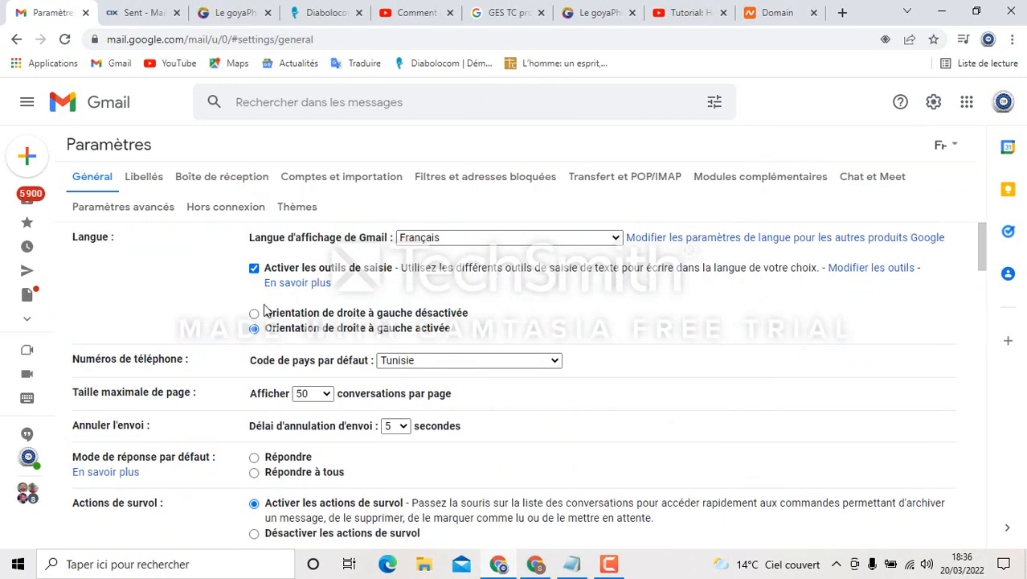
left_click(341, 185)
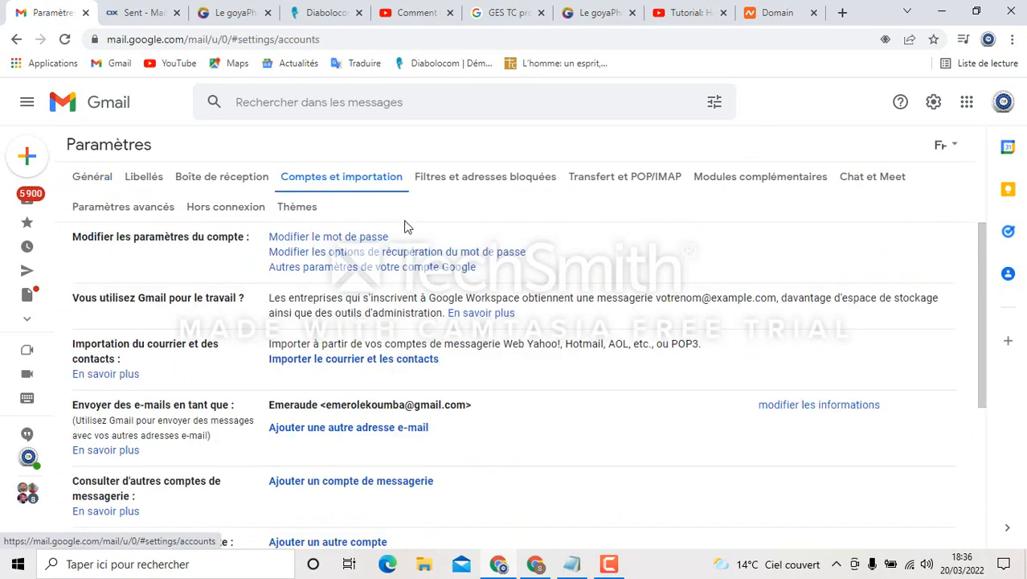
scroll(525, 404, "down", 1)
scroll(524, 407, "down", 1)
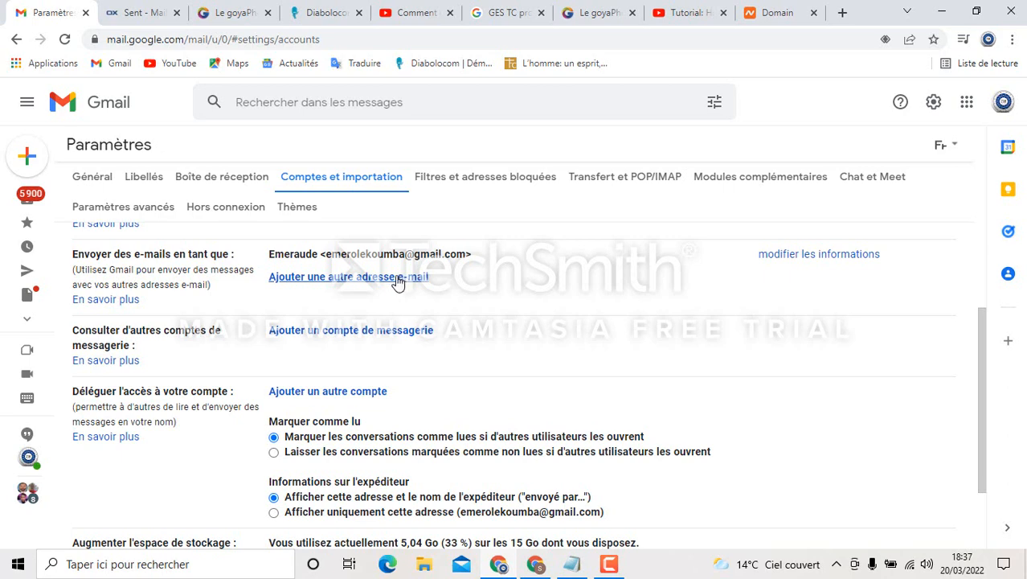
Enter the simplylancetoi.com contact address with sender name 'Equipe simplylancetoi', alias treatment unchecked
left_click(398, 278)
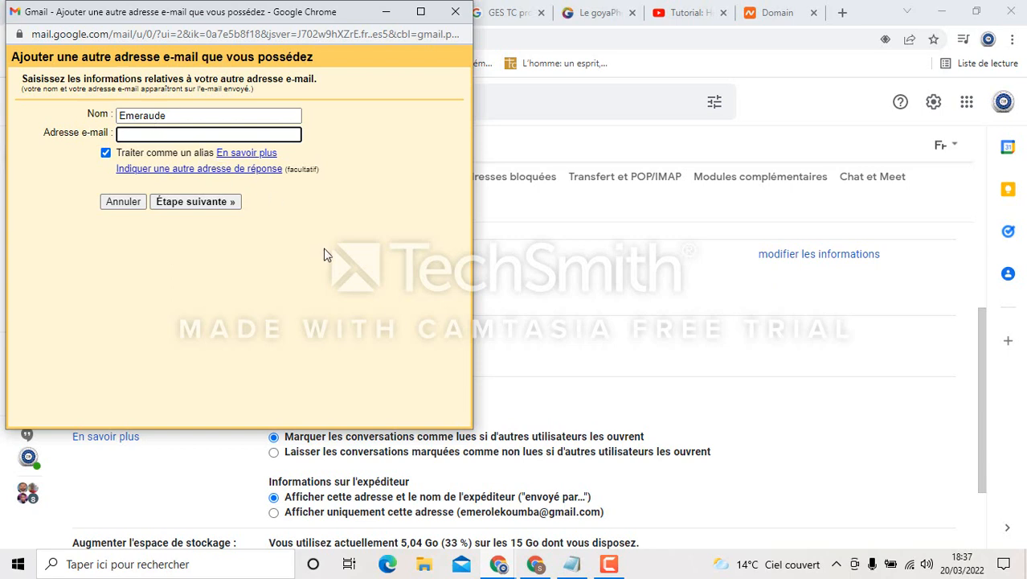
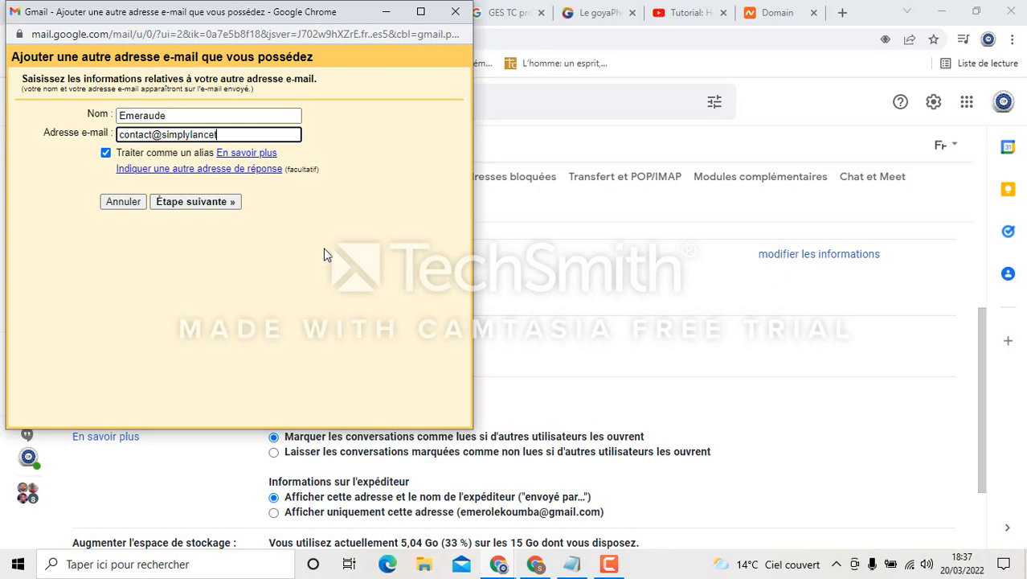
left_click(325, 249)
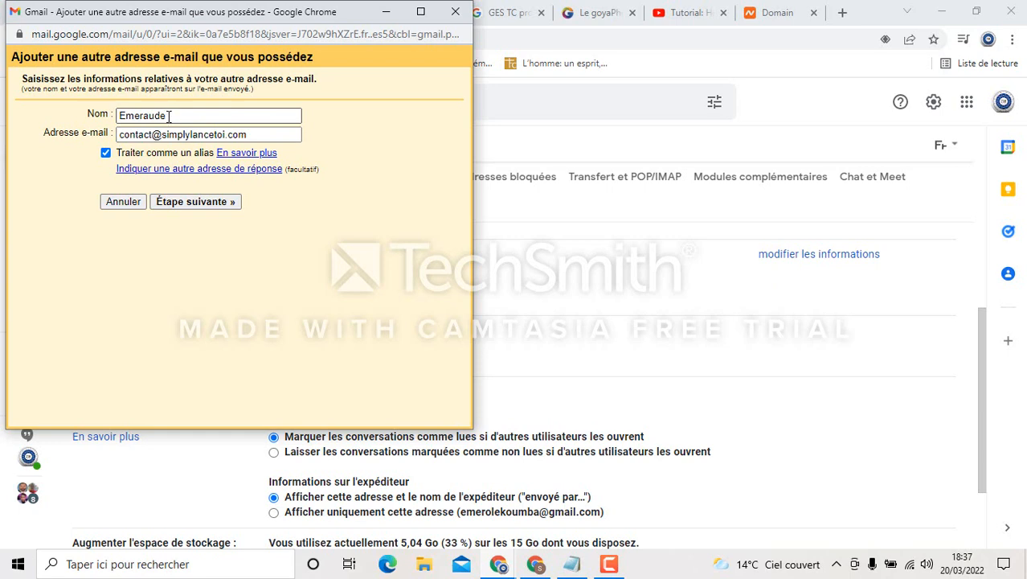
left_click_drag(169, 116, 100, 173)
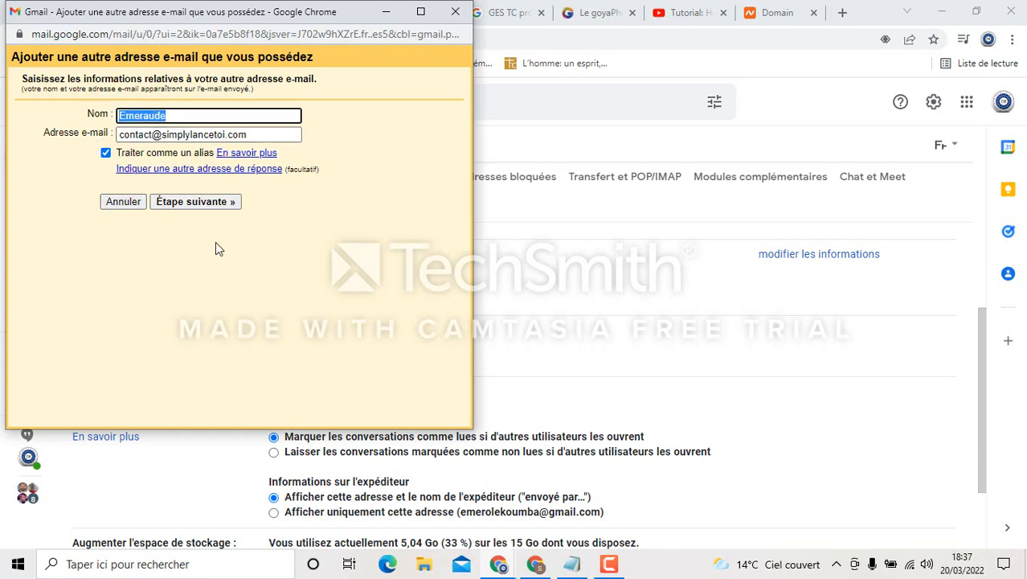
type("Equ")
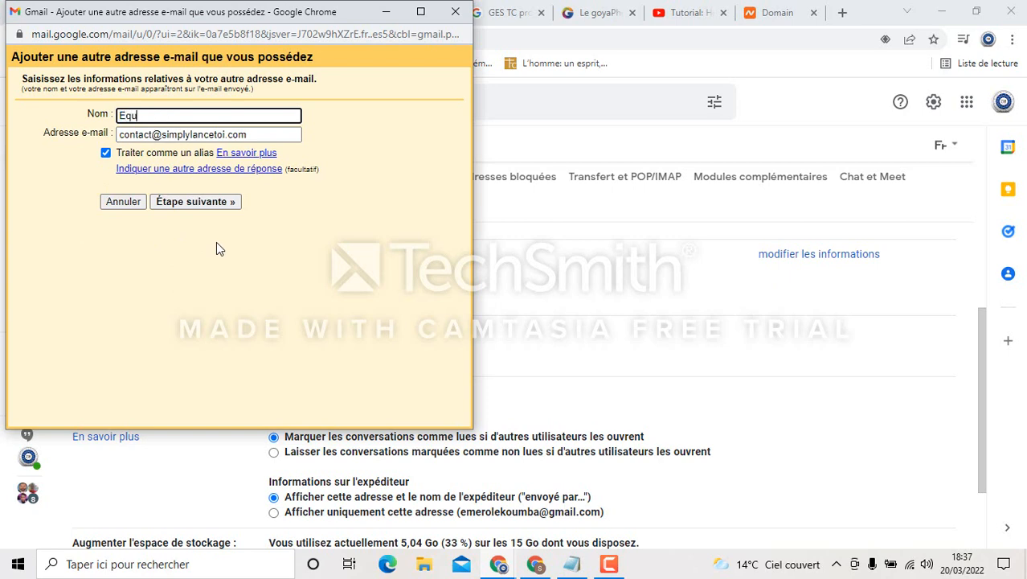
type("ipe simplylanc")
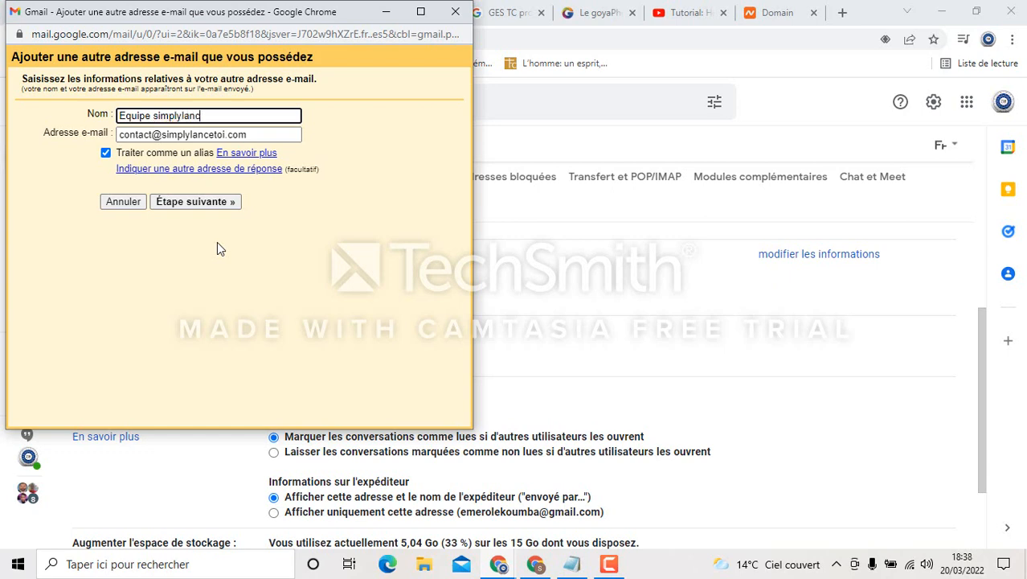
type("etoi")
left_click(106, 153)
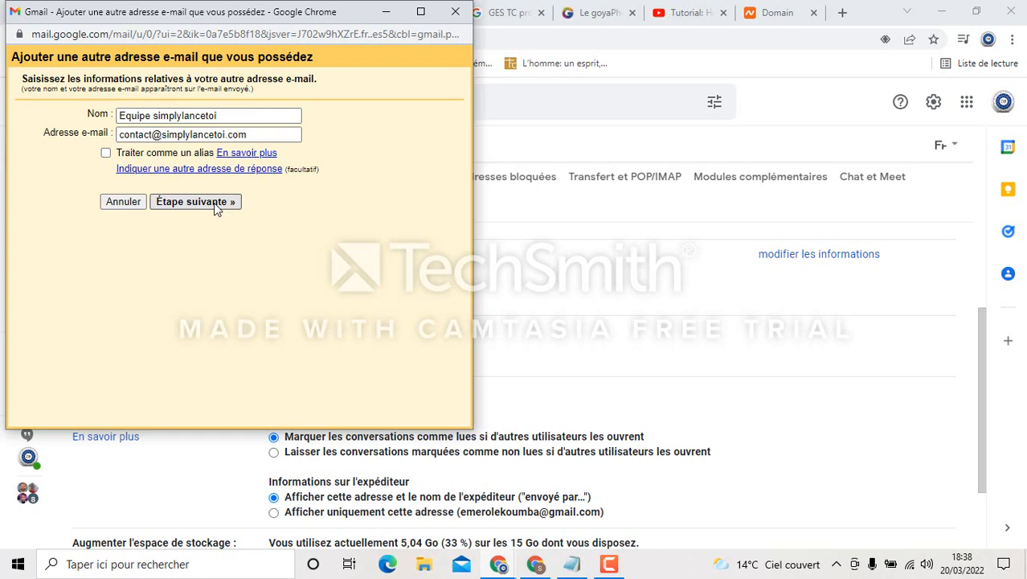
Advance to the SMTP server step (mx1.privateemail.com, port 587), then bring Gmail settings back
left_click(216, 209)
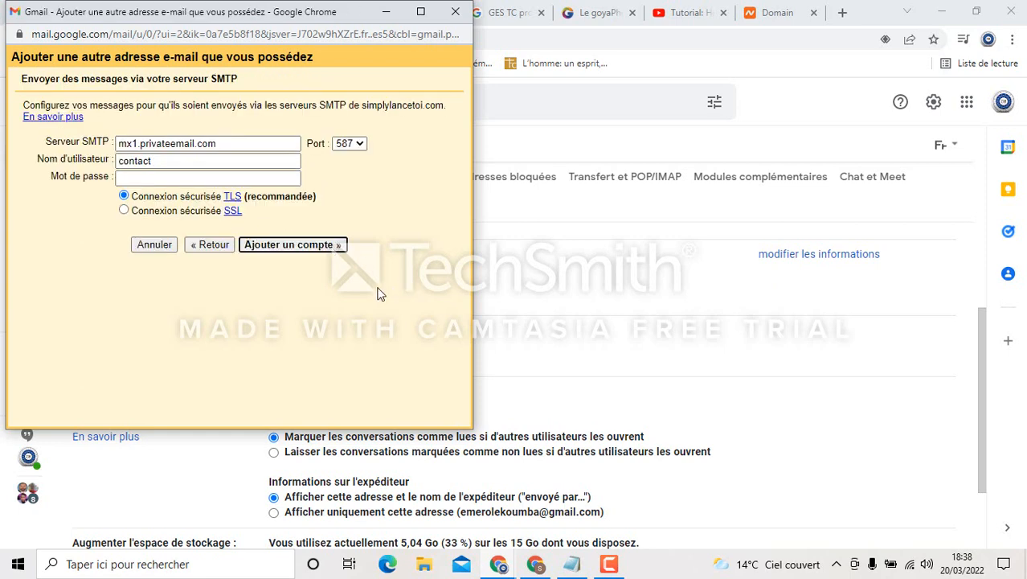
left_click(178, 180)
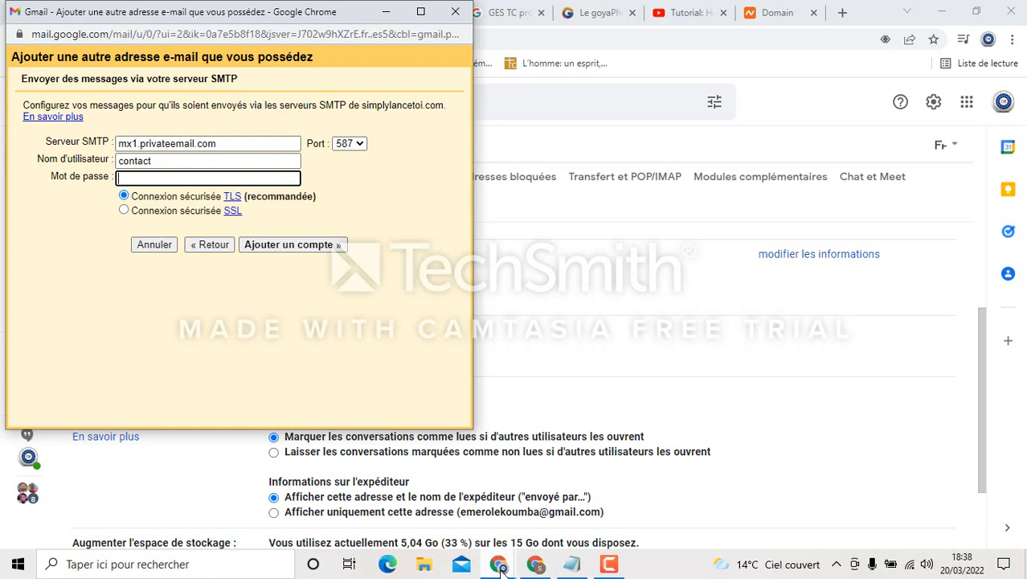
mouse_move(533, 564)
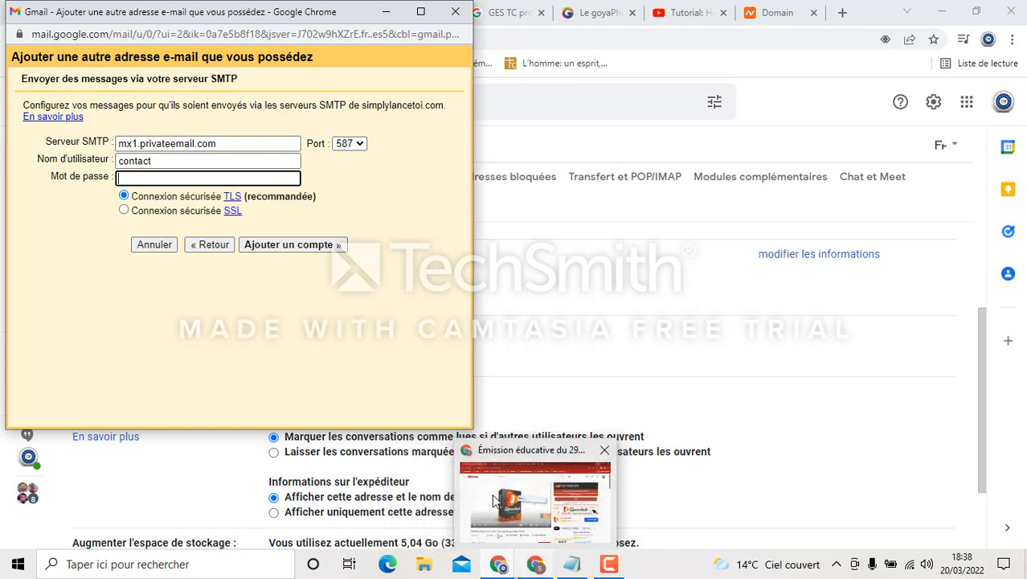
mouse_move(498, 565)
left_click(455, 468)
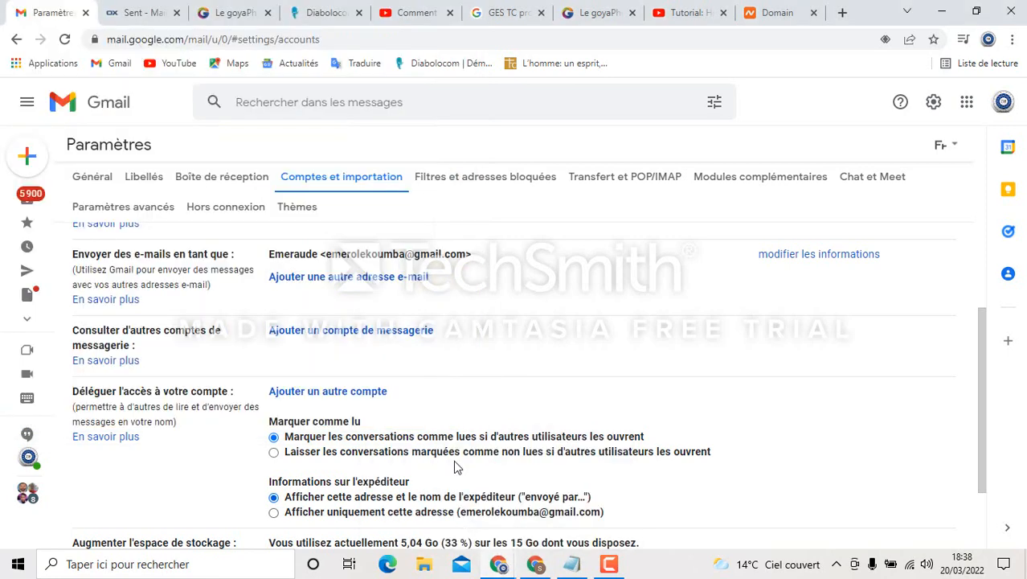
In Private Email webmail, start Connect your device for Windows Mail setup
left_click(141, 10)
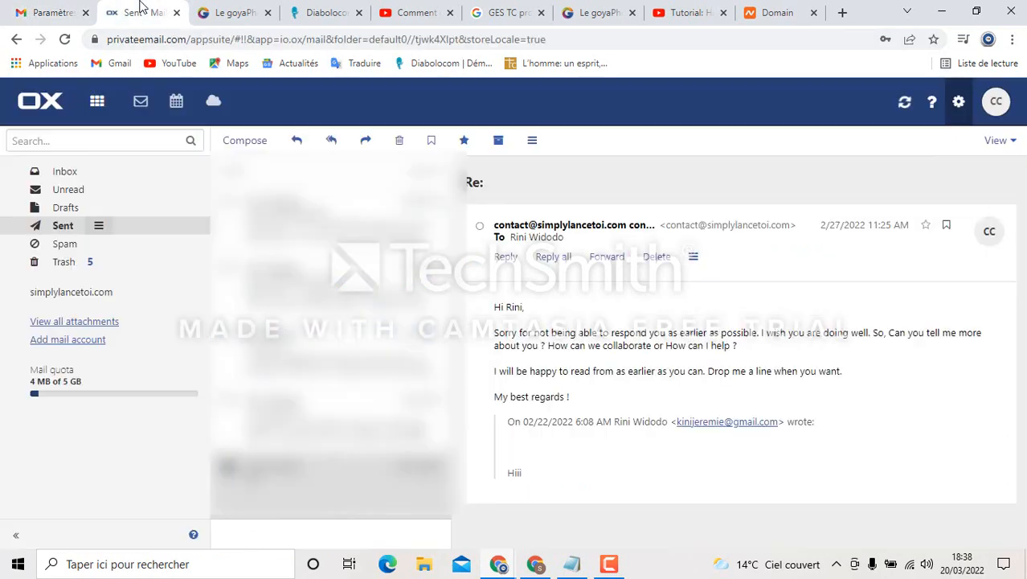
left_click(960, 105)
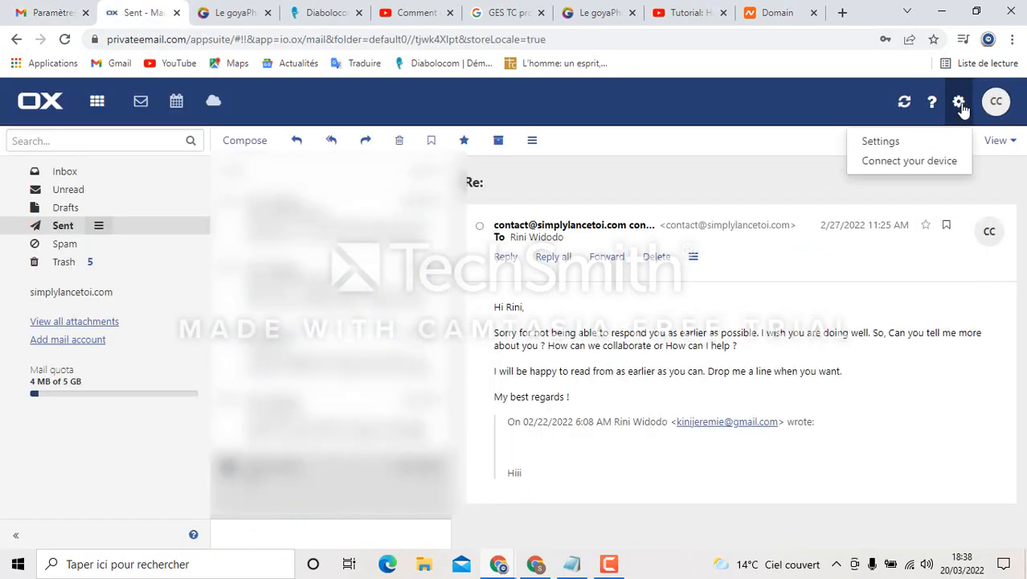
left_click(910, 167)
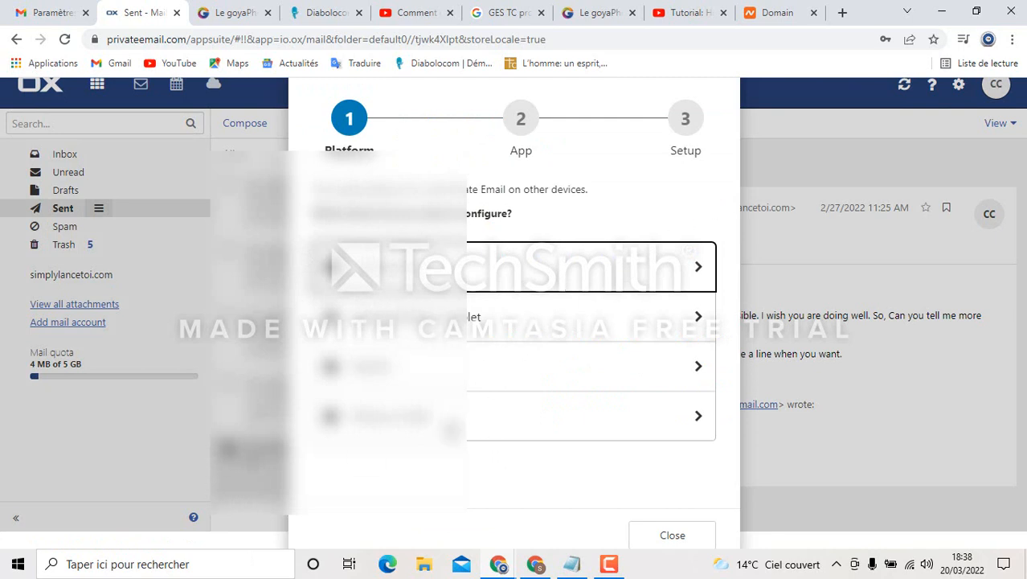
left_click(527, 265)
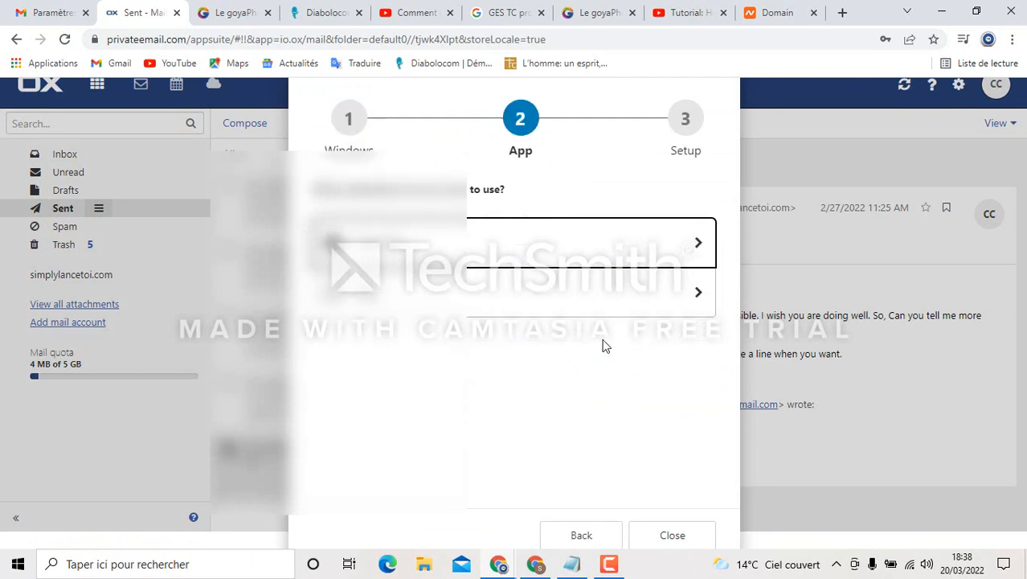
left_click(490, 306)
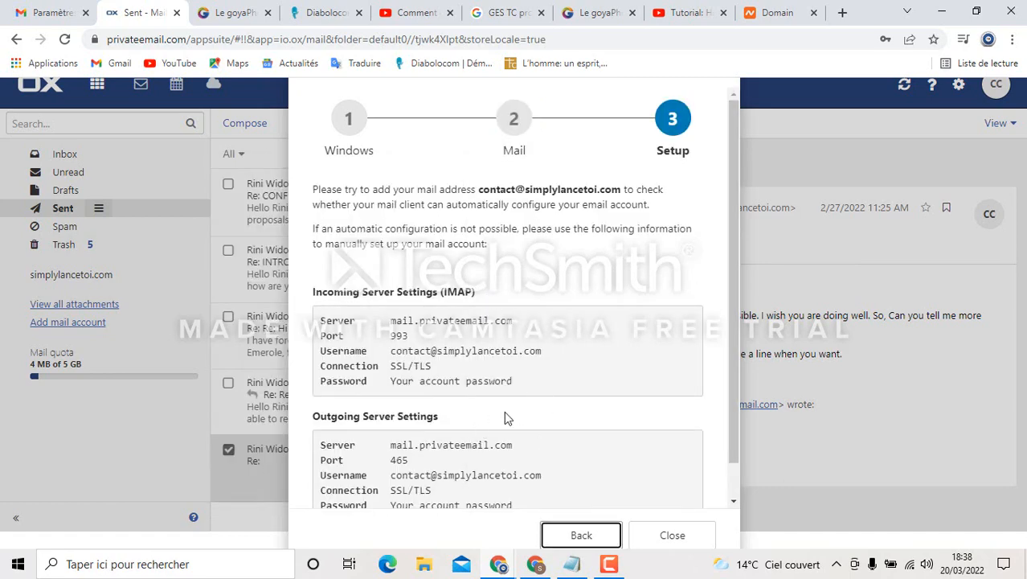
Copy the outgoing server name mail.privateemail.com from the manual settings
scroll(492, 422, "down", 1)
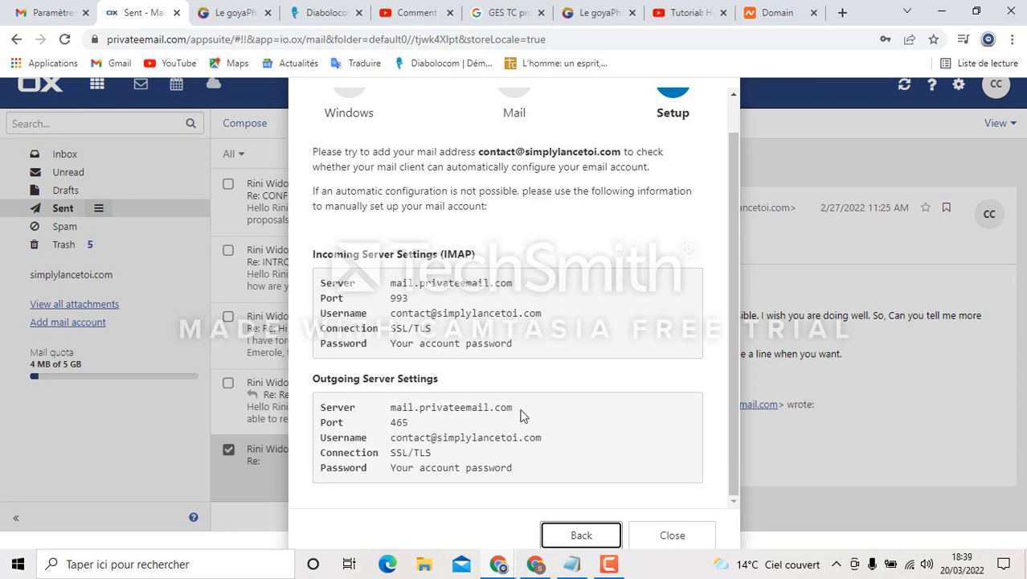
left_click_drag(522, 414, 390, 411)
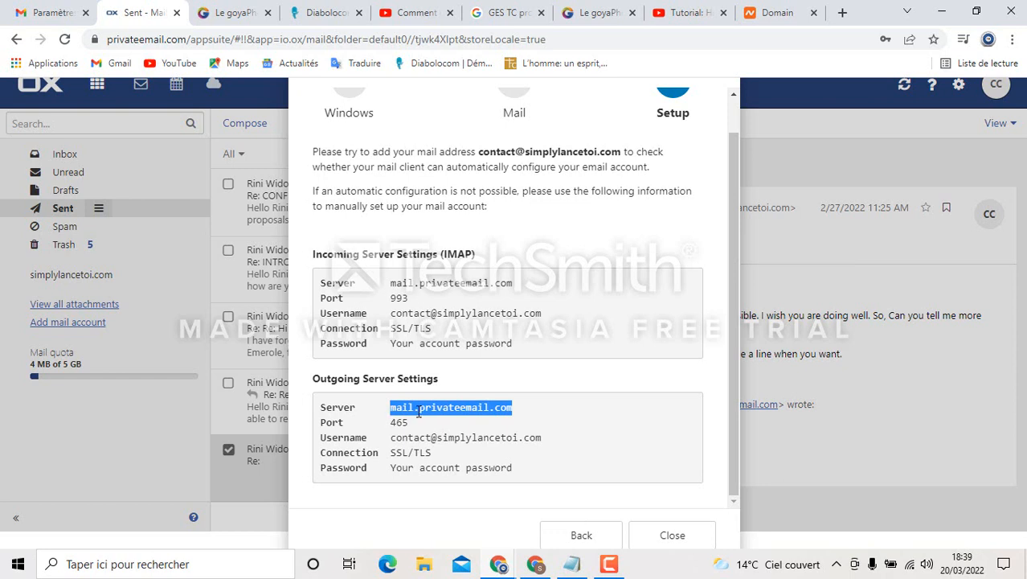
right_click(418, 410)
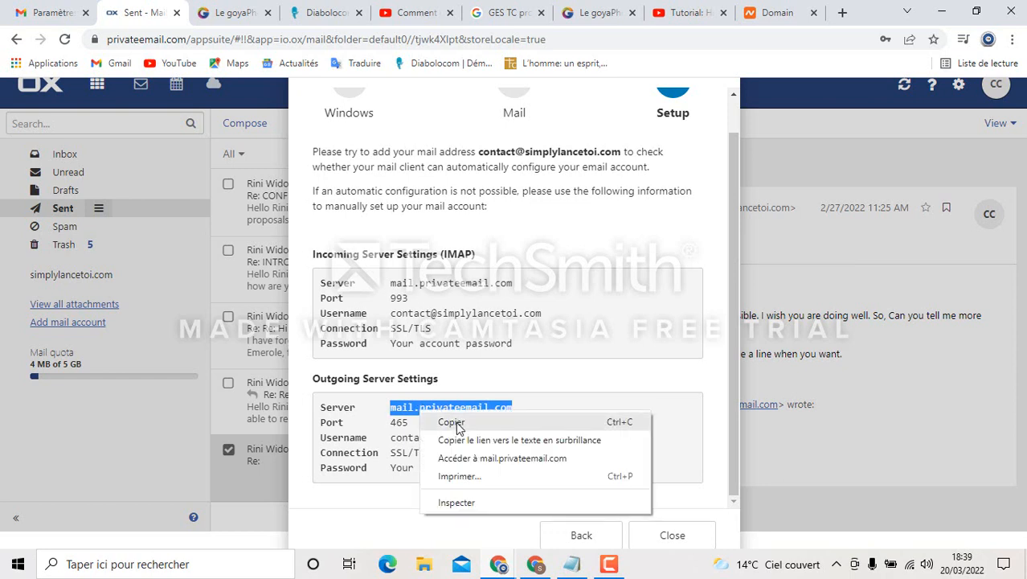
left_click(453, 422)
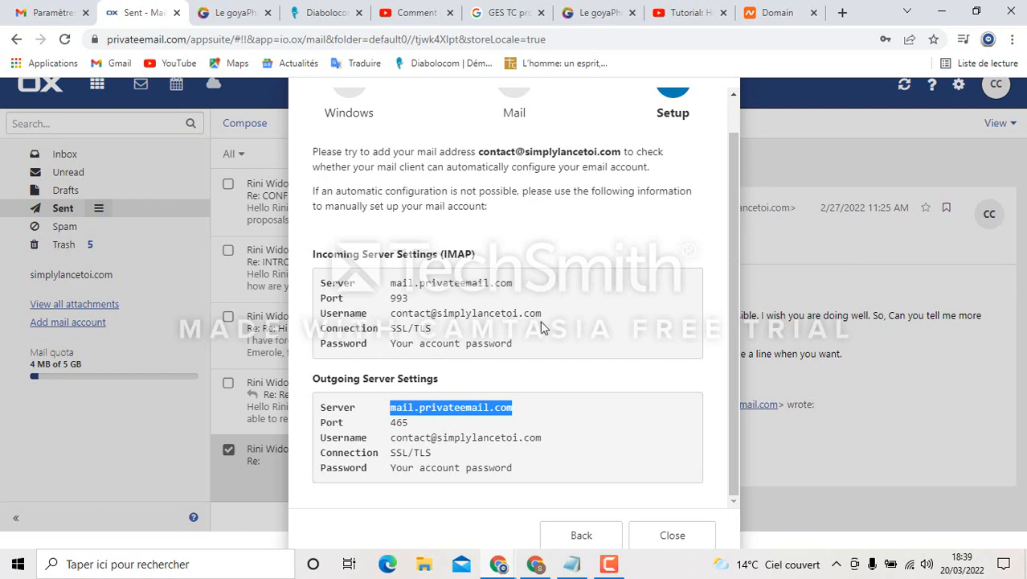
right_click(500, 410)
left_click(530, 422)
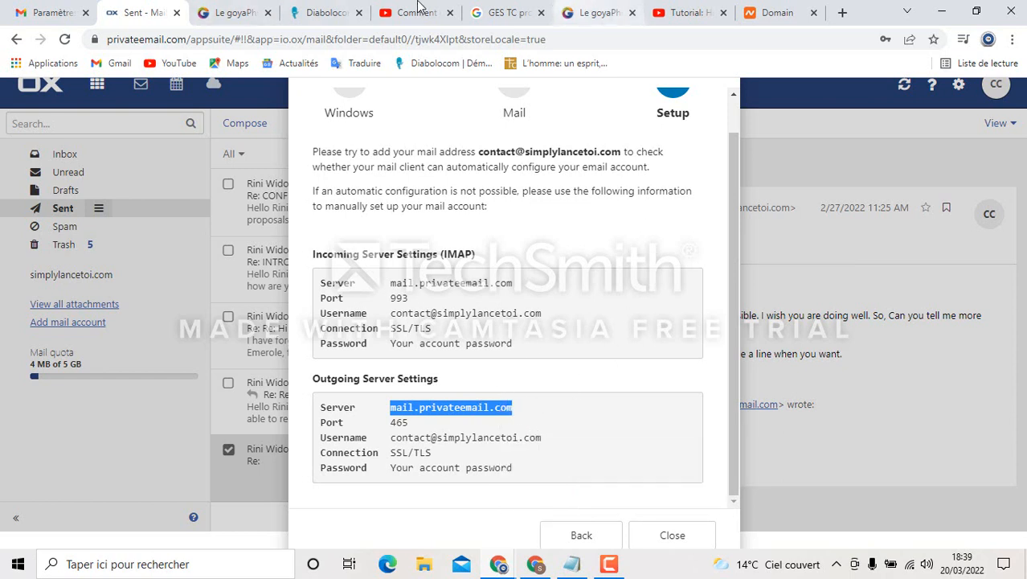
mouse_move(499, 567)
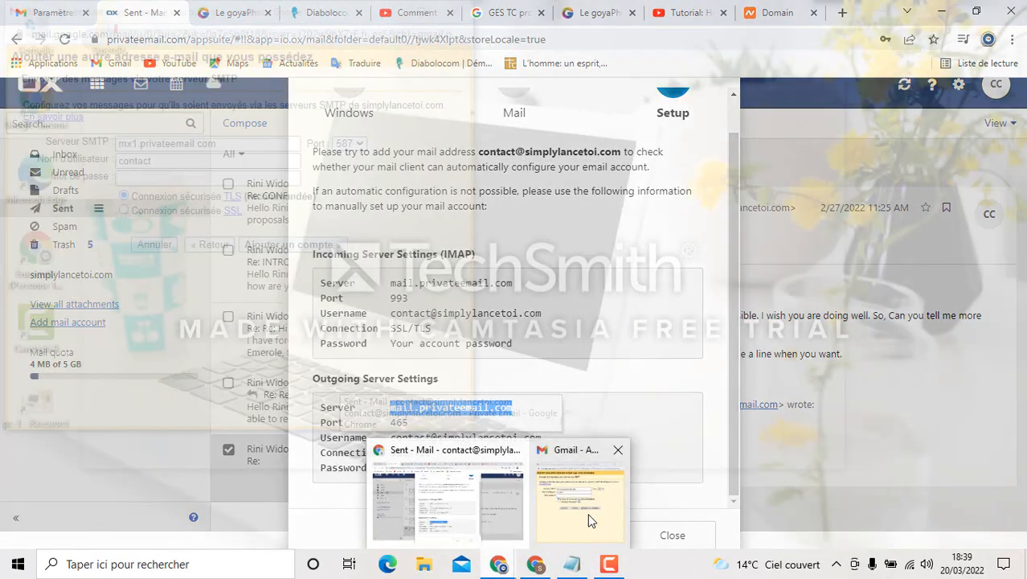
Replace Gmail's SMTP server value with mail.privateemail.com
left_click(538, 452)
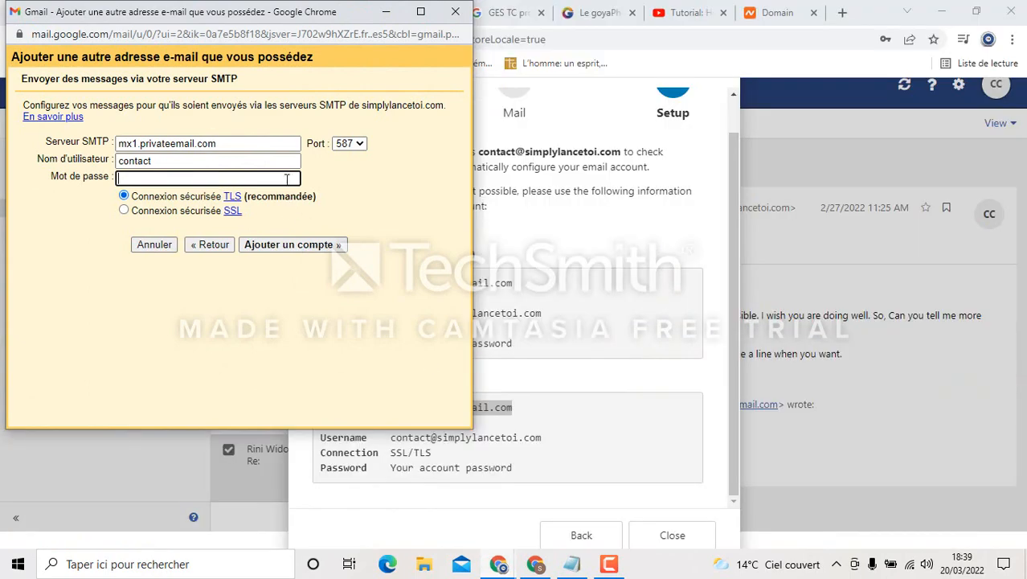
left_click_drag(230, 144, 91, 146)
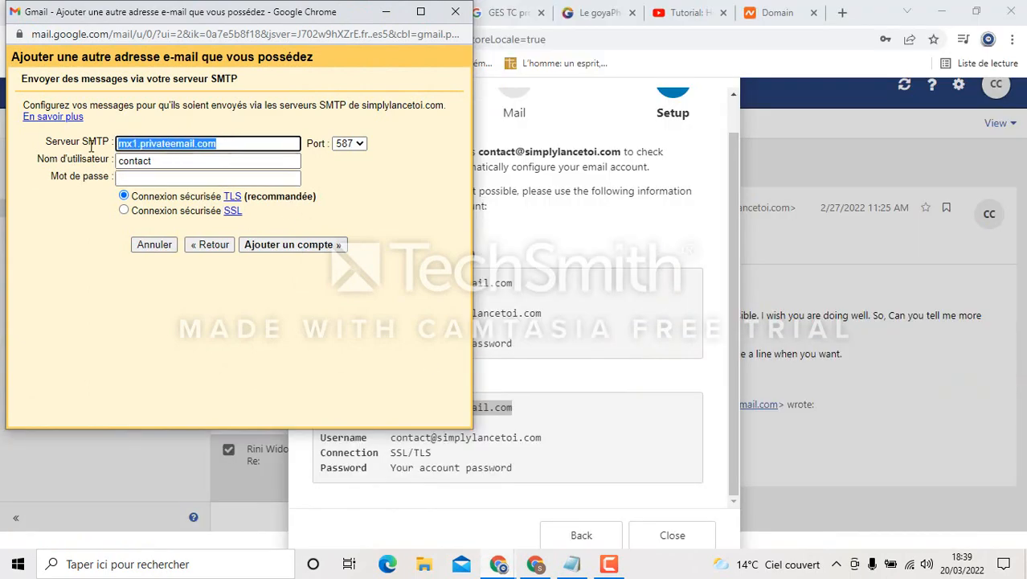
key("ctrl+v")
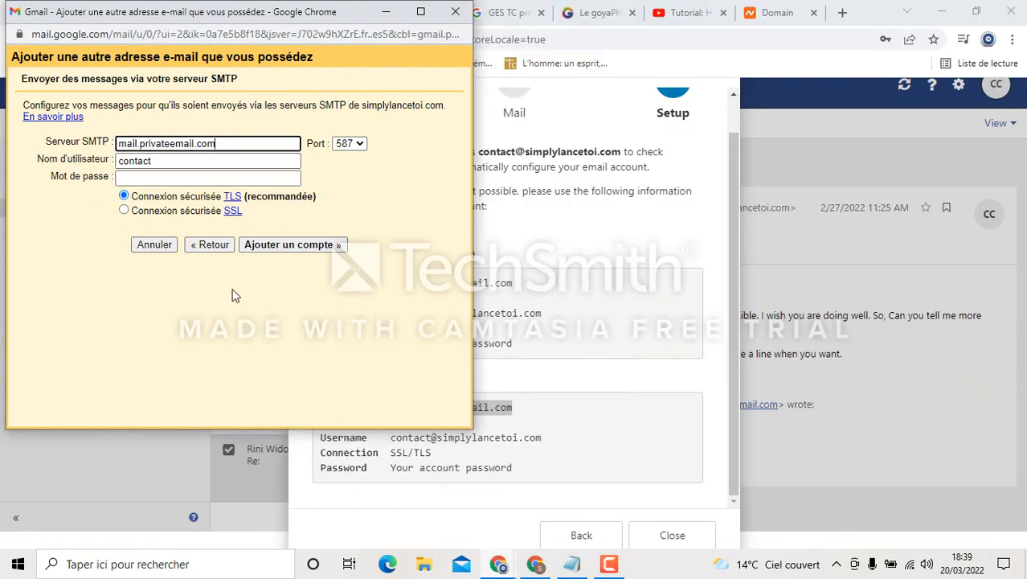
Set the SMTP username to the full contact e-mail address copied from Private Email
left_click(180, 163)
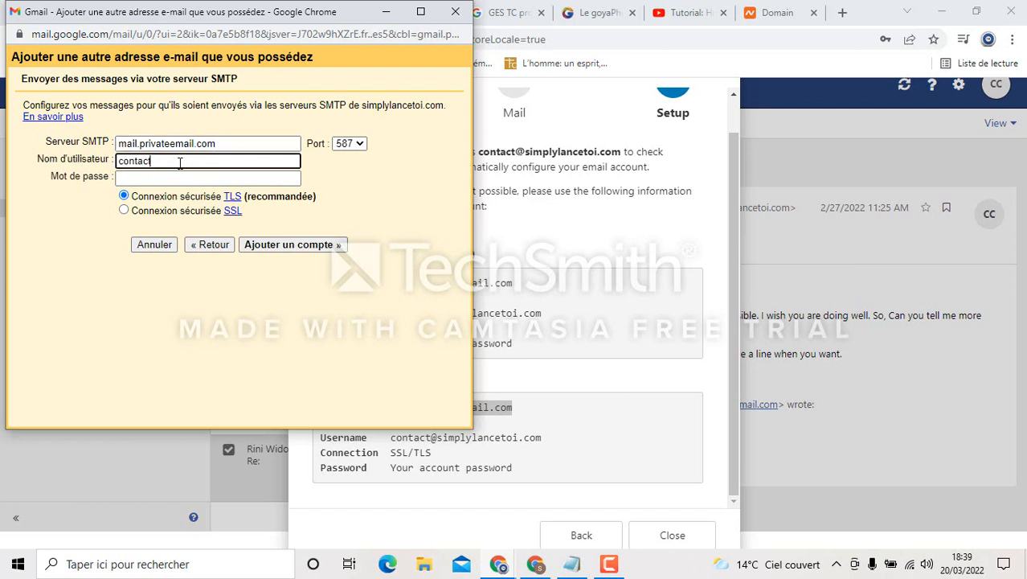
left_click_drag(165, 166, 137, 164)
key("BackSpace")
key("BackSpace")
left_click(588, 396)
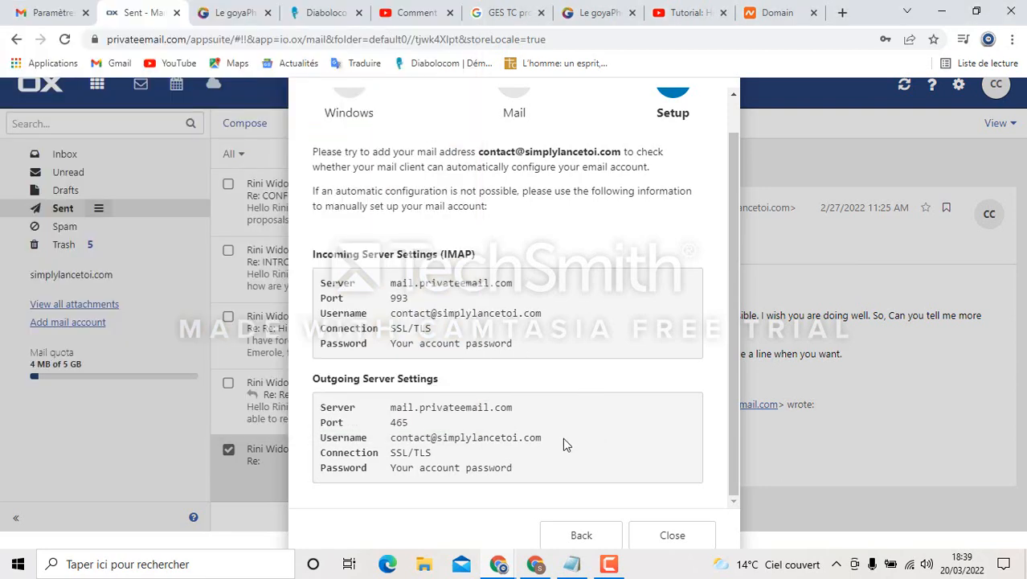
left_click_drag(564, 439, 394, 431)
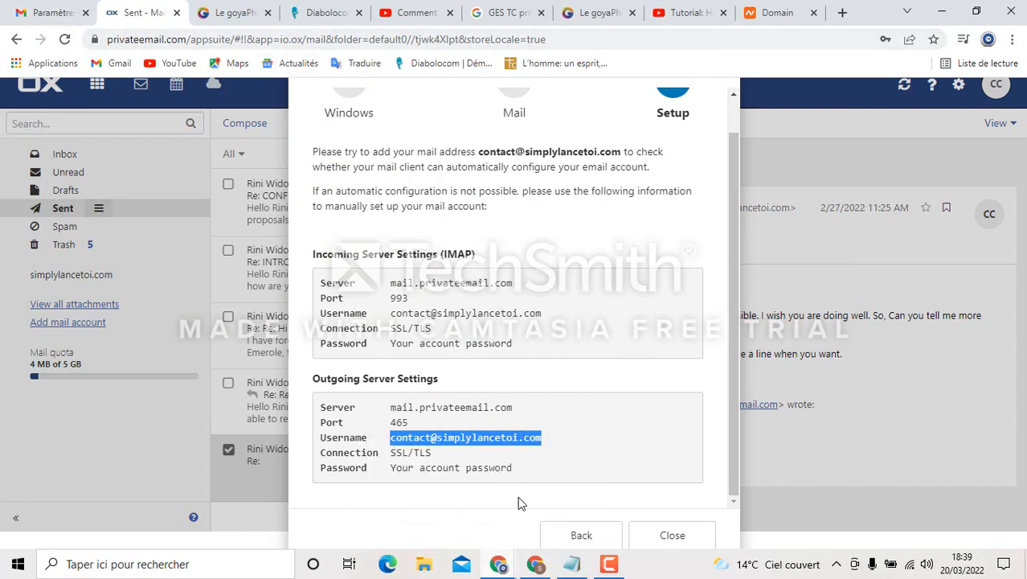
mouse_move(536, 563)
left_click(561, 518)
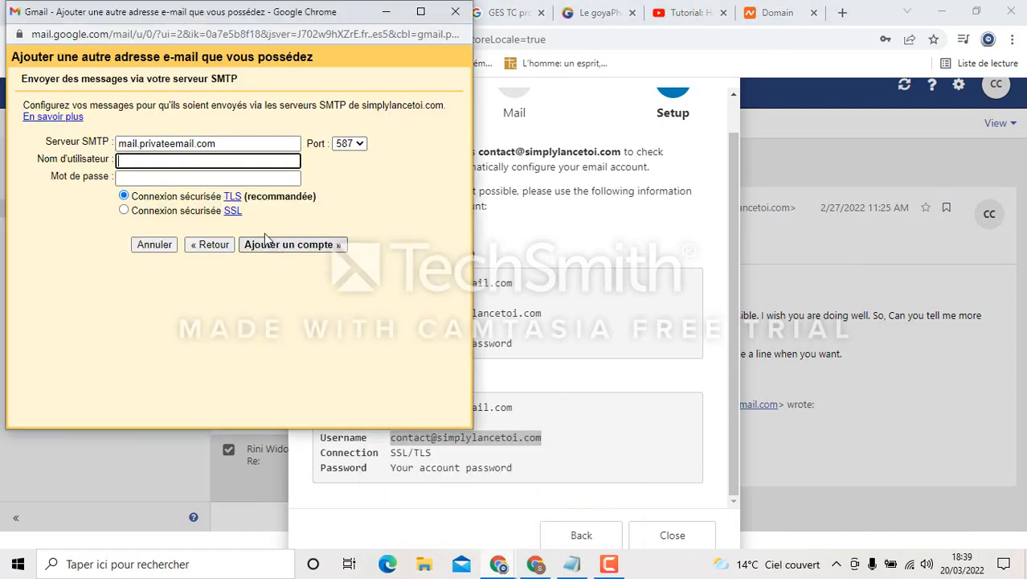
key("ctrl+v")
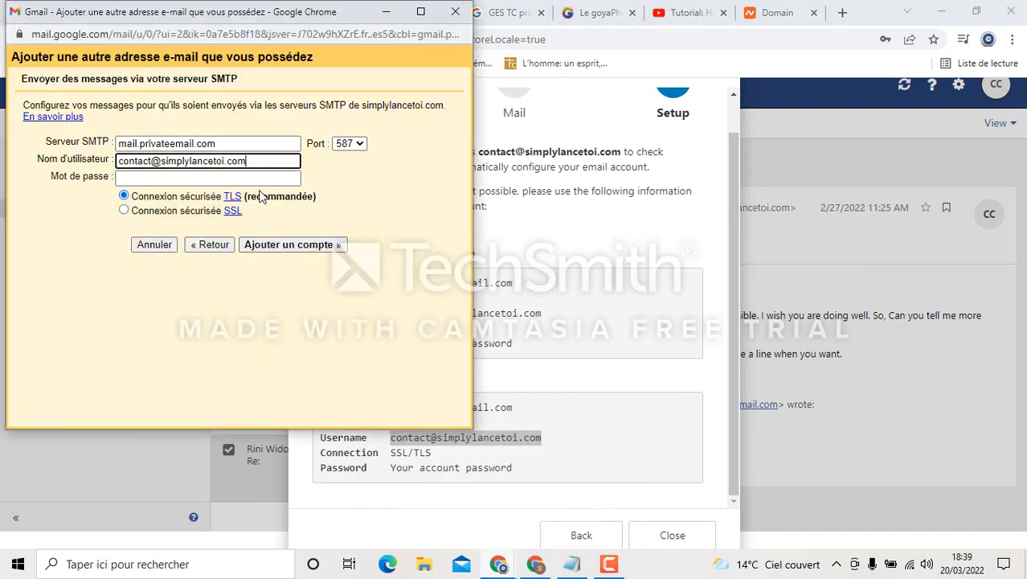
left_click(189, 179)
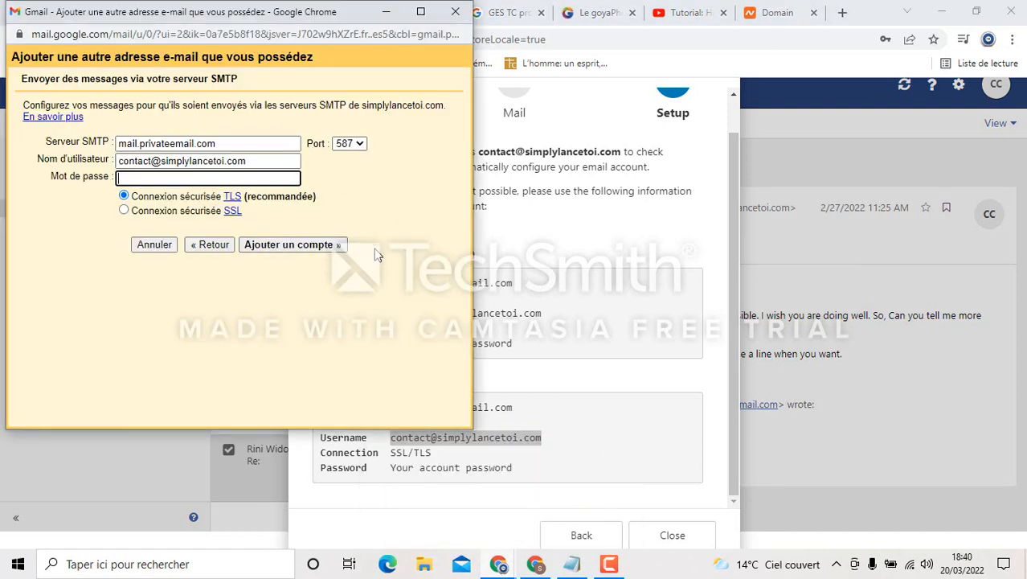
Enter the mailbox password for SMTP, then check Private Email's outgoing port 465 with SSL/TLS
type("••")
key("BackSpace")
key("BackSpace")
type("•")
key("BackSpace")
key("BackSpace")
key("BackSpace")
key("BackSpace")
key("BackSpace")
key("BackSpace")
key("BackSpace")
type("•")
left_click_drag(209, 180, 59, 194)
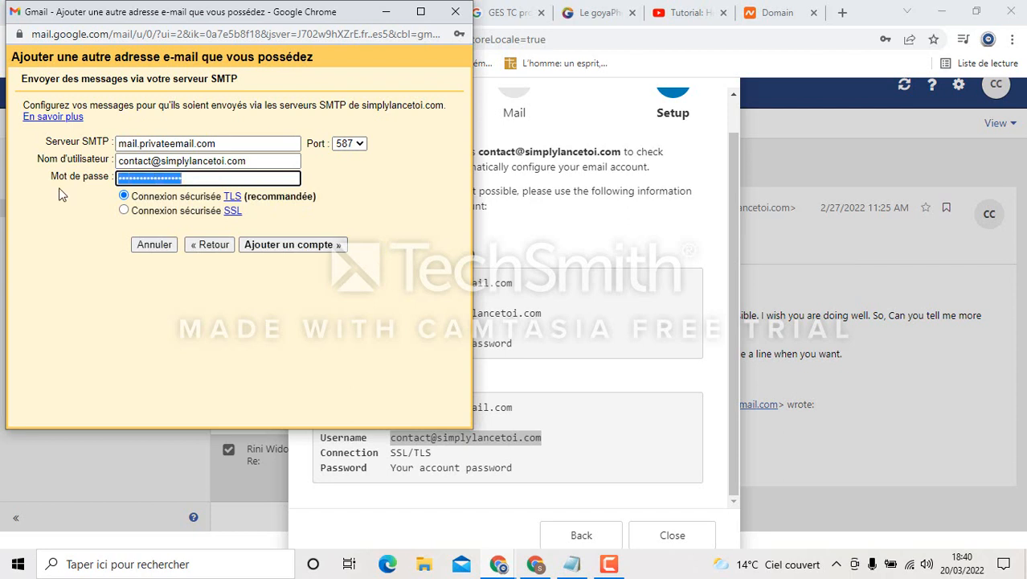
type("•")
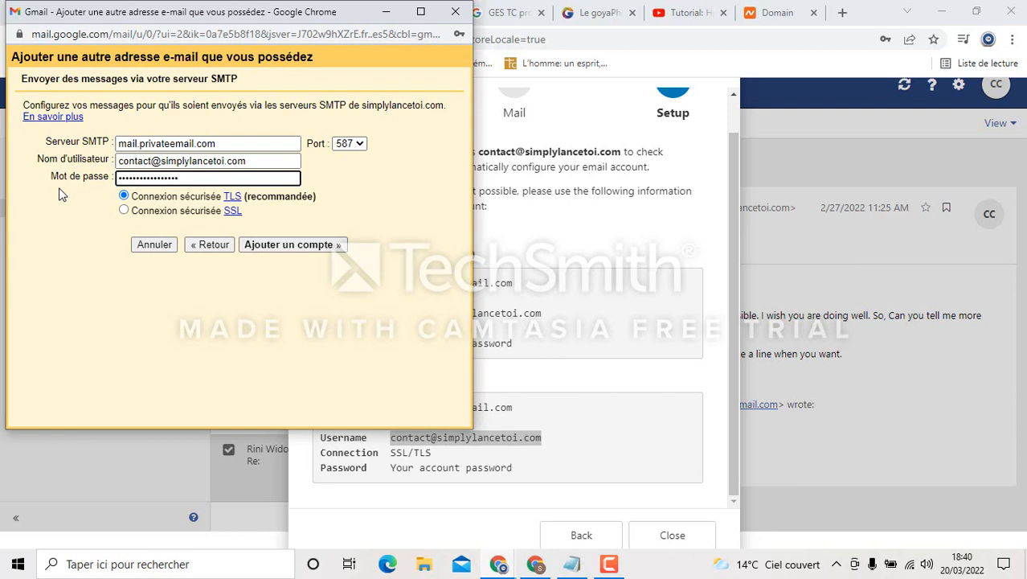
left_click(350, 147)
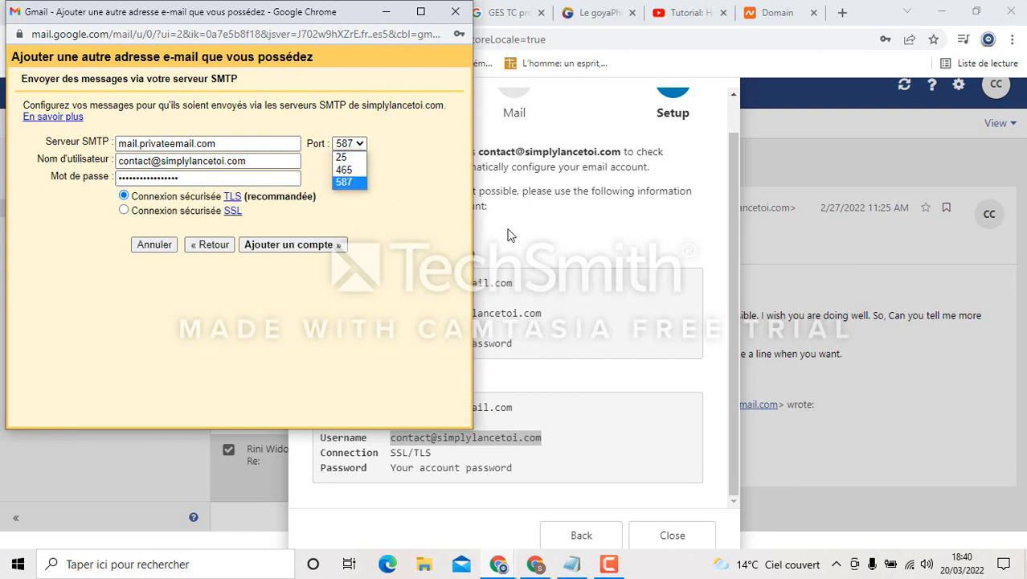
left_click(594, 328)
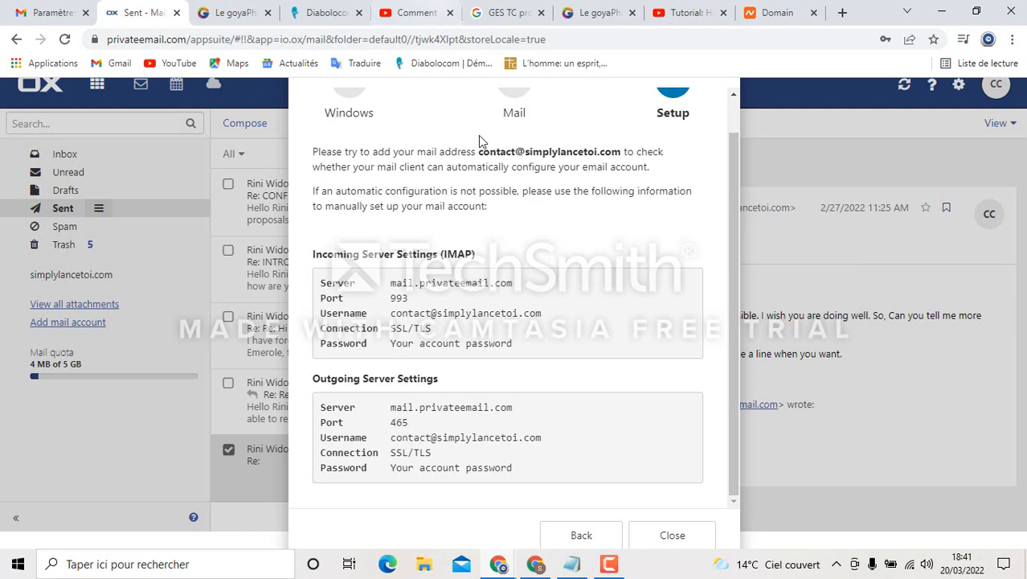
Change the Gmail SMTP port to 465 for an SSL connection
mouse_move(538, 564)
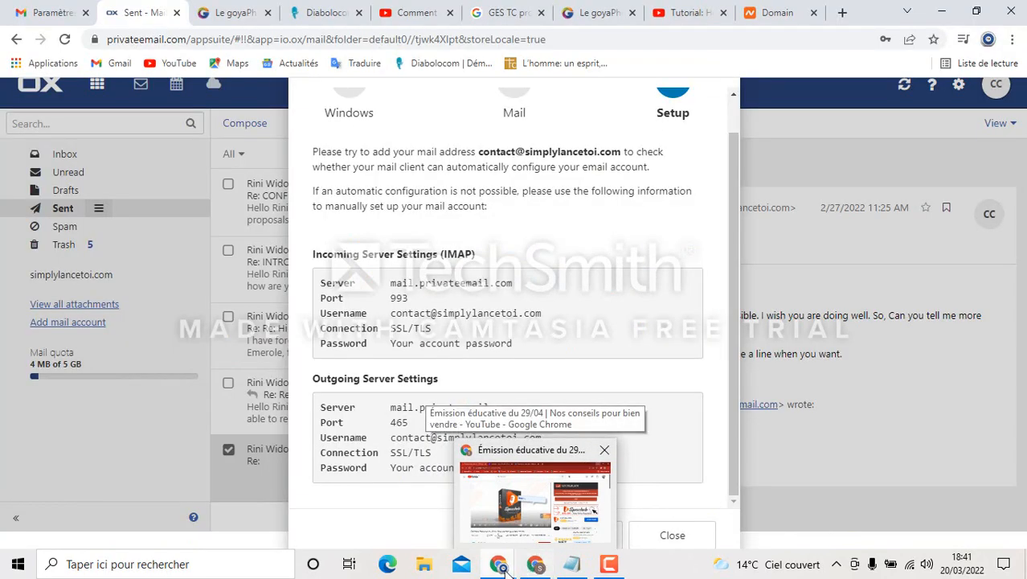
left_click(575, 502)
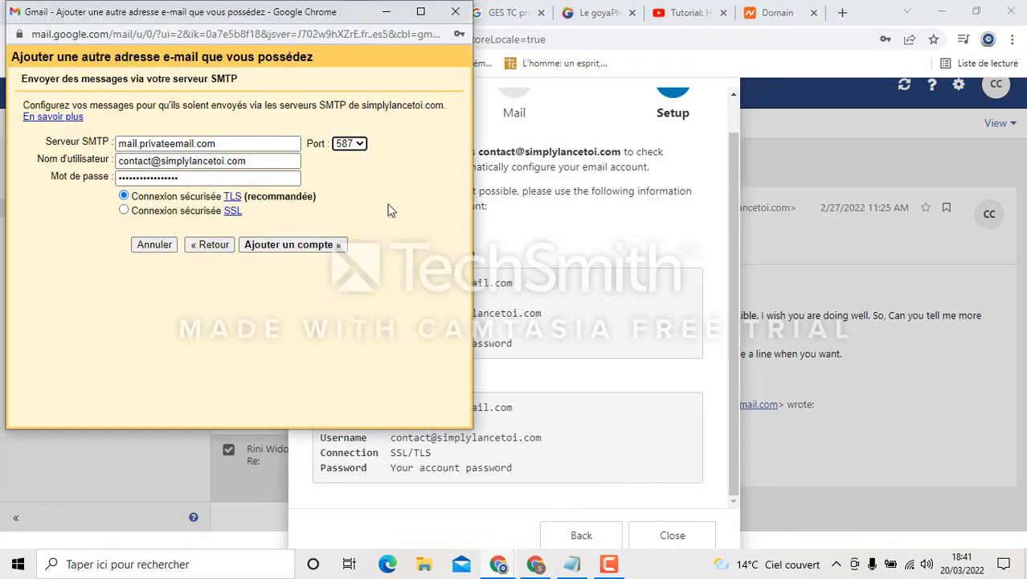
left_click(361, 145)
left_click(350, 168)
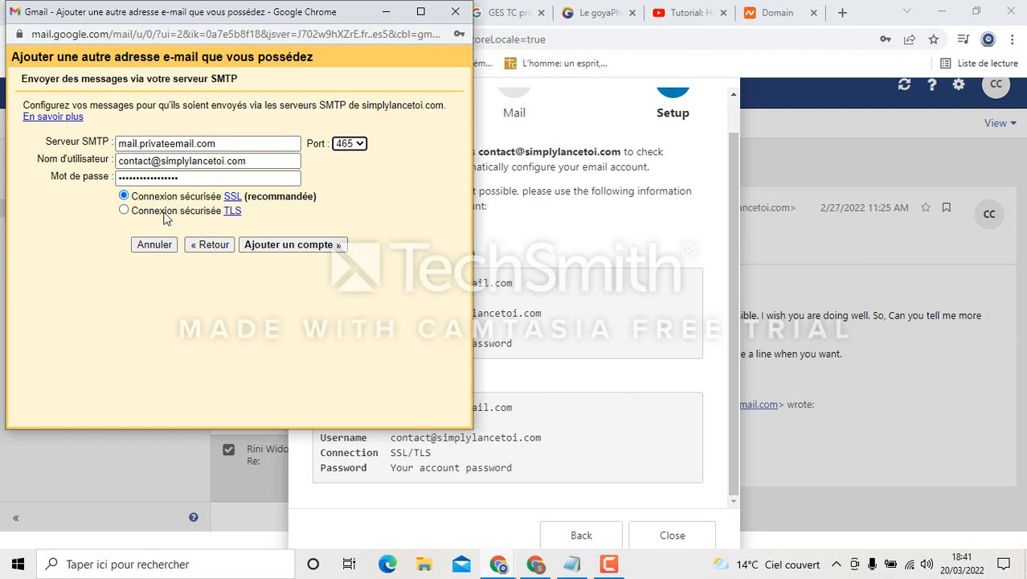
Submit the SMTP settings with Ajouter un compte and decline Chrome's password saving
left_click(312, 249)
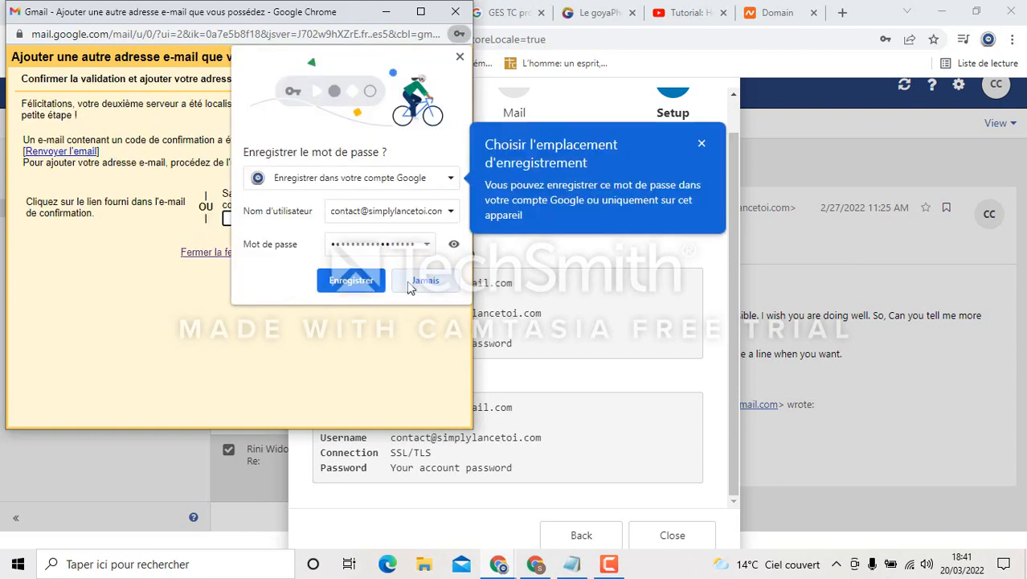
left_click(410, 283)
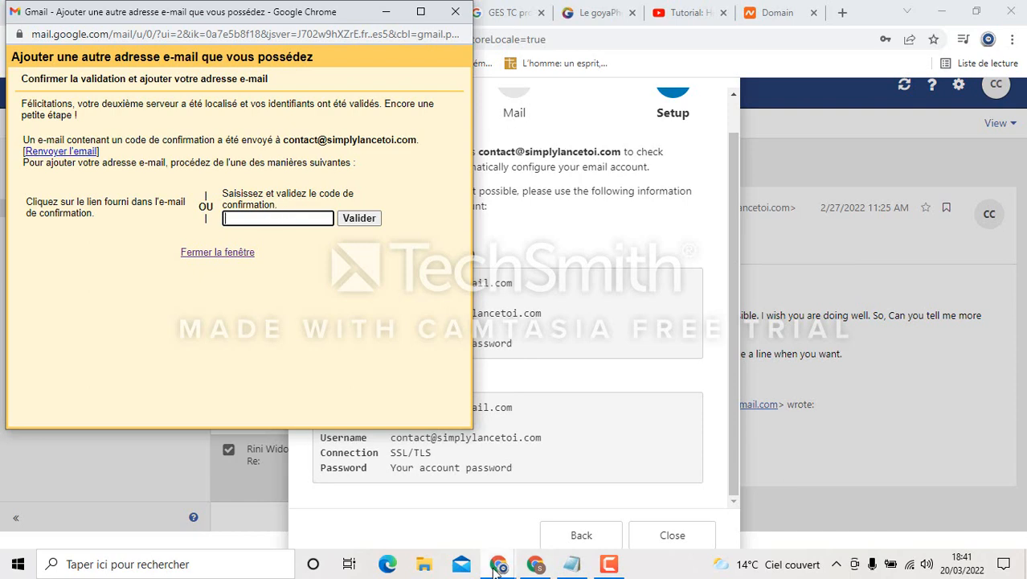
Look through the Gmail inbox's Promotions and Principale lists for the confirmation message
mouse_move(499, 566)
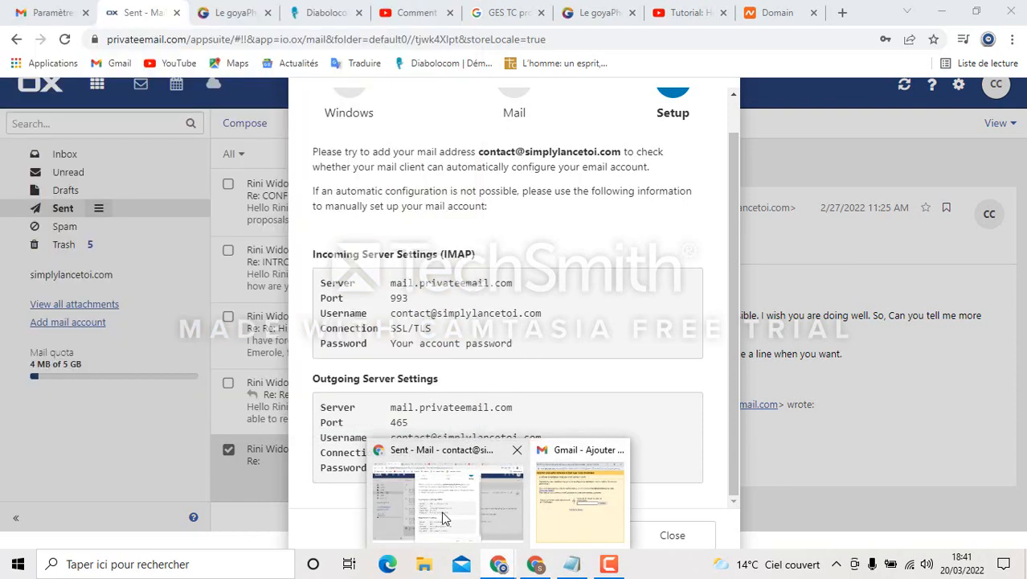
left_click(445, 519)
left_click(48, 12)
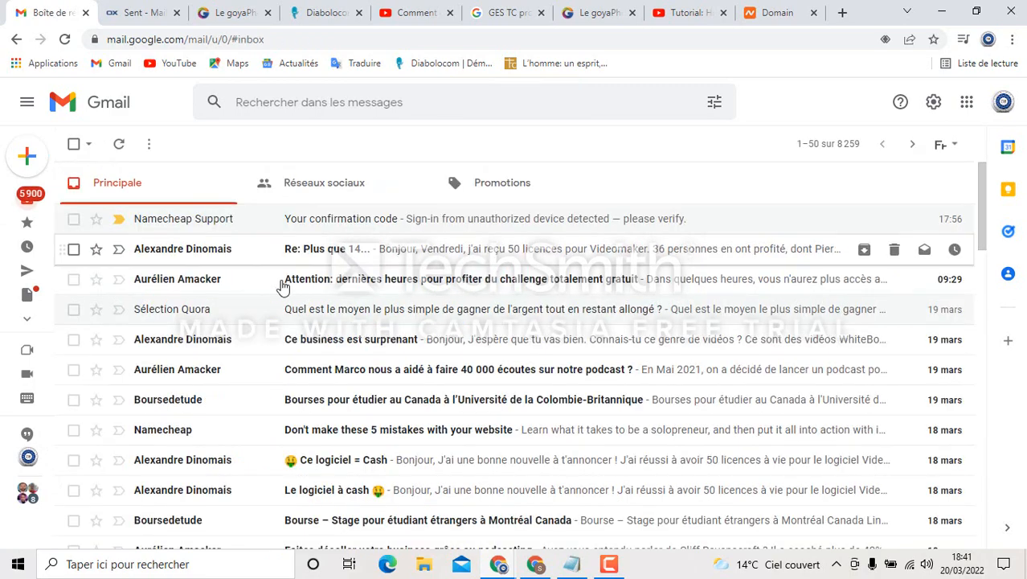
scroll(314, 239, "down", 3)
scroll(338, 402, "up", 3)
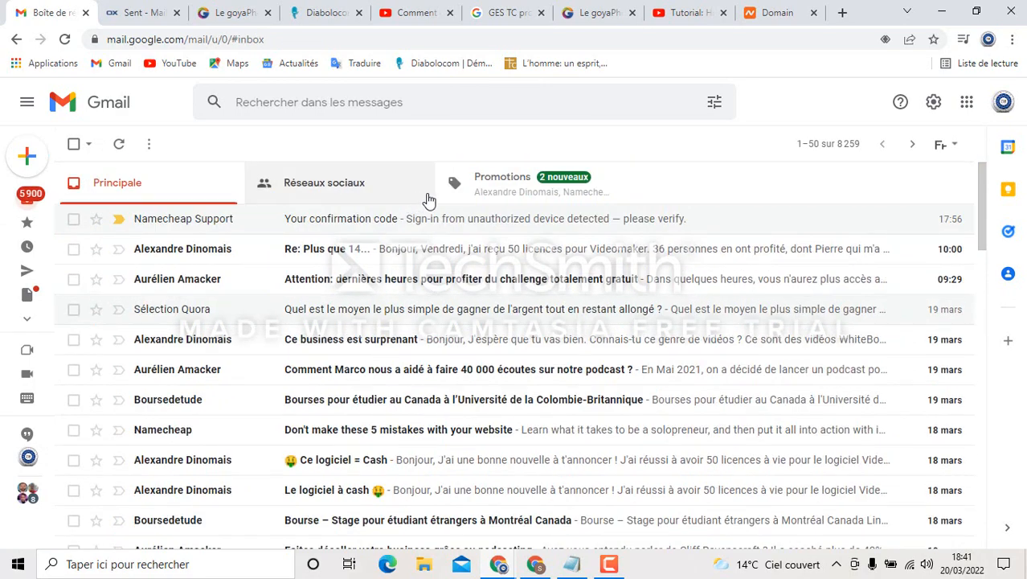
left_click(494, 193)
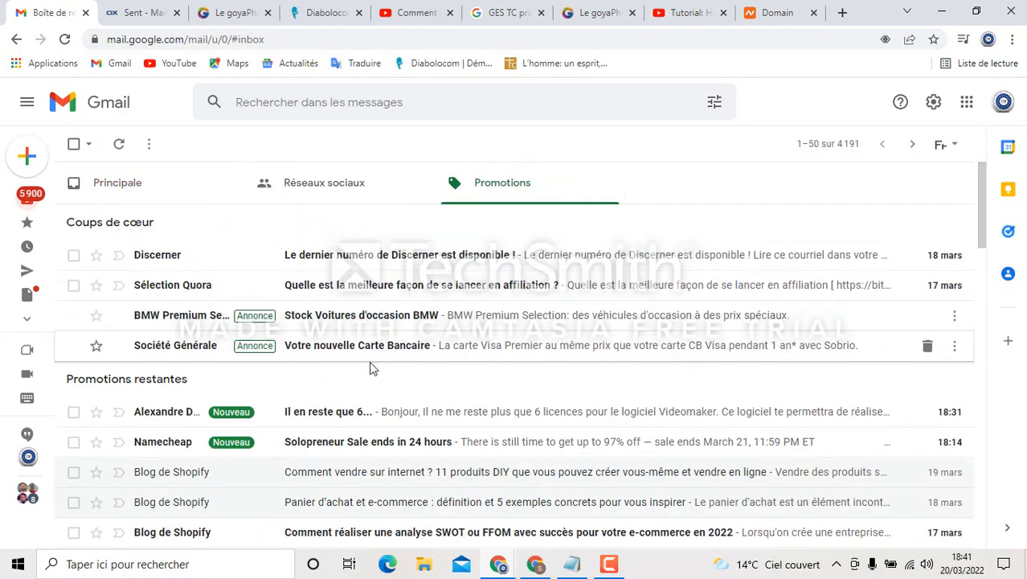
left_click(179, 193)
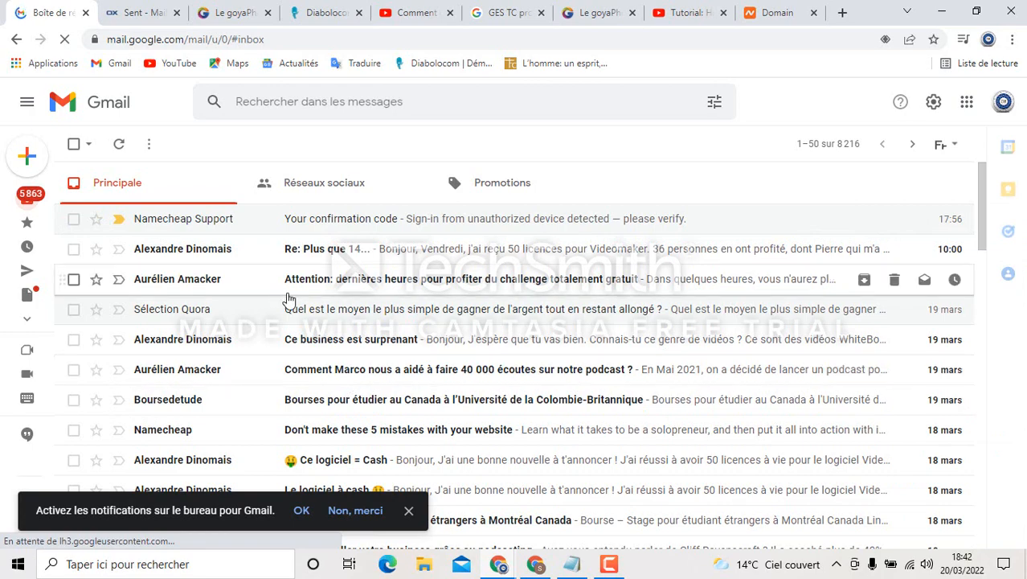
scroll(287, 298, "down", 3)
scroll(289, 297, "up", 3)
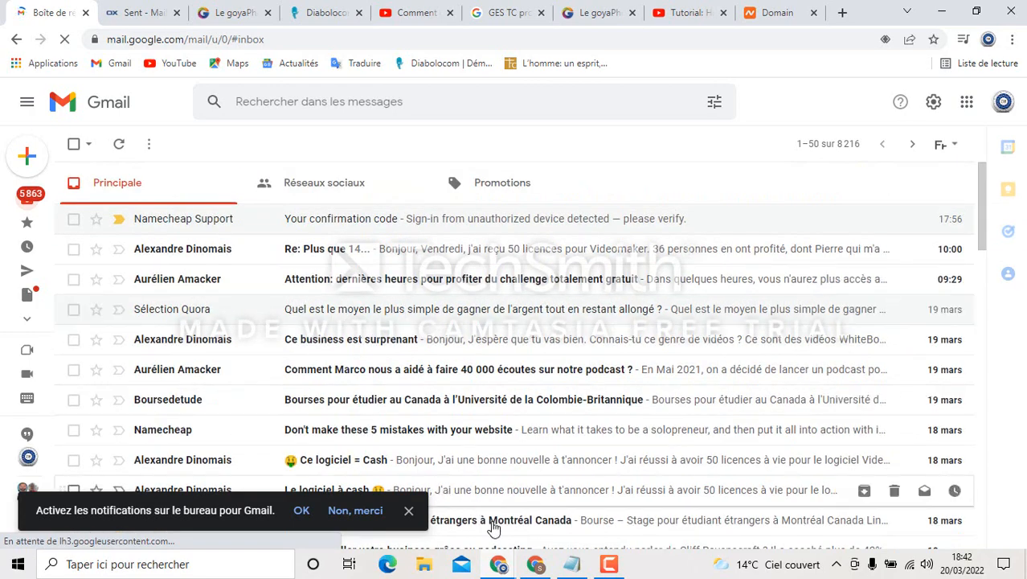
mouse_move(517, 568)
mouse_move(560, 527)
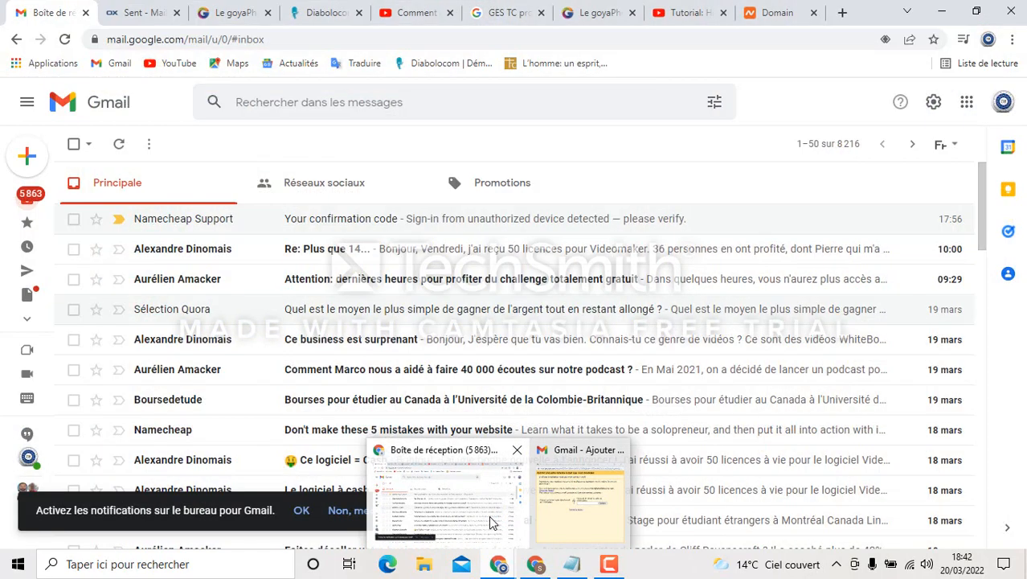
Open Gmail's confirmation email in the Private Email inbox
left_click(506, 511)
left_click(139, 11)
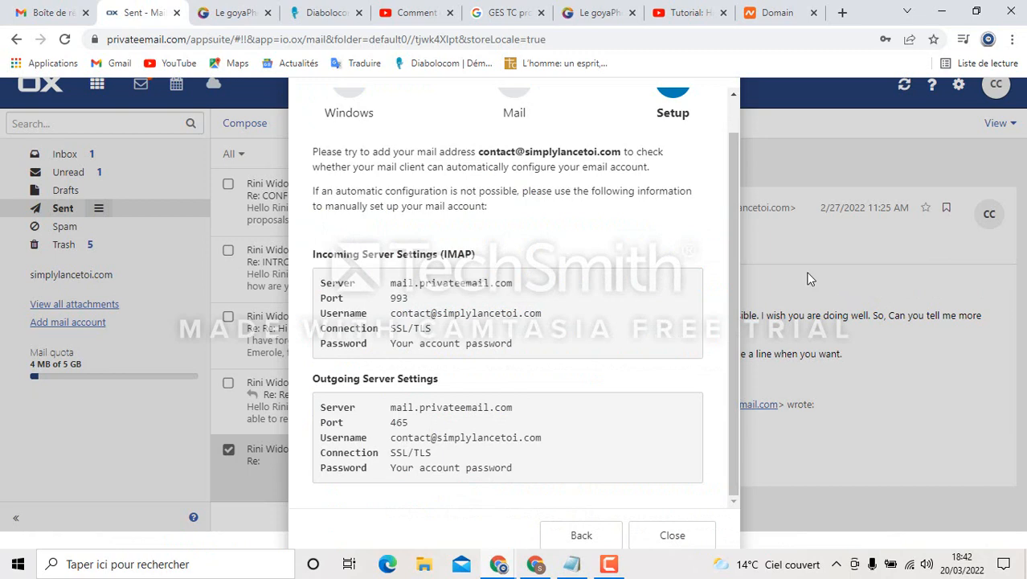
left_click(672, 535)
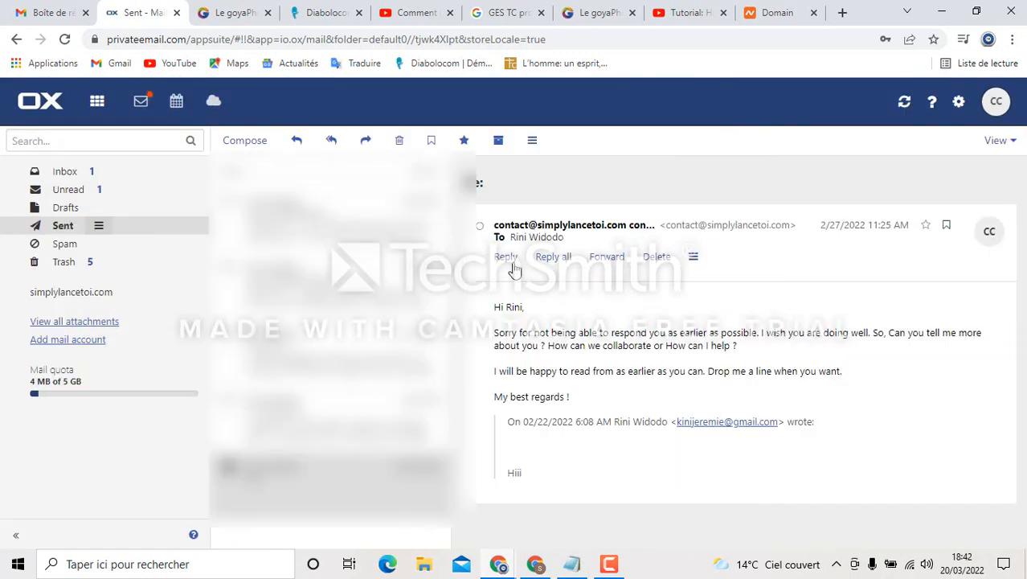
left_click(67, 172)
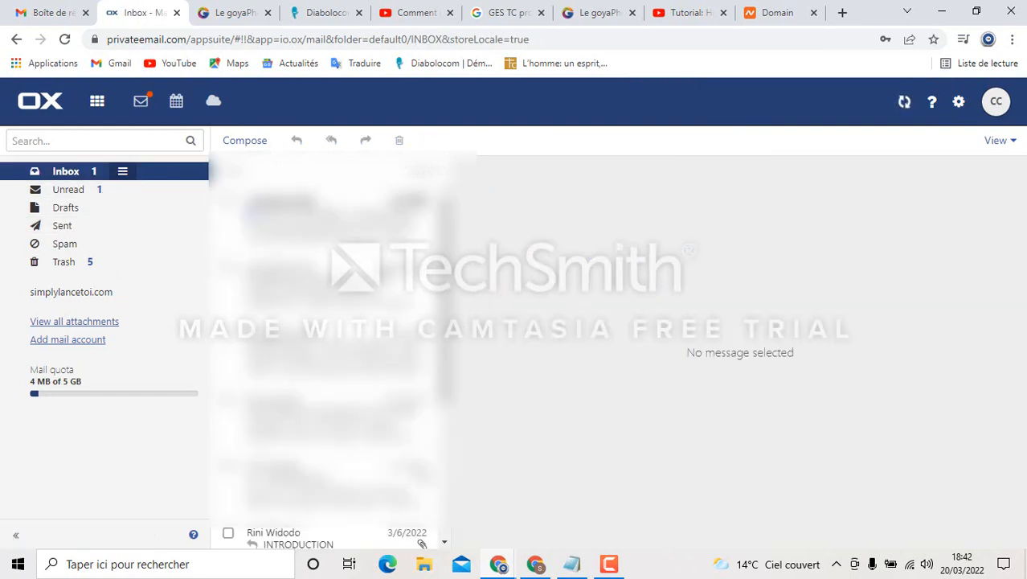
left_click(345, 221)
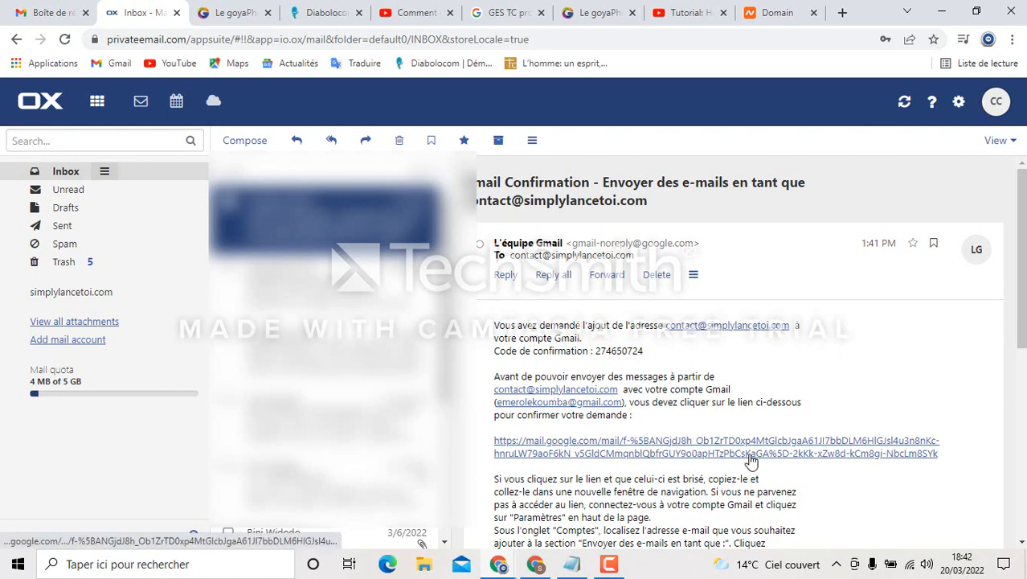
Copy the confirmation code from the email
left_click_drag(647, 352, 597, 354)
right_click(597, 354)
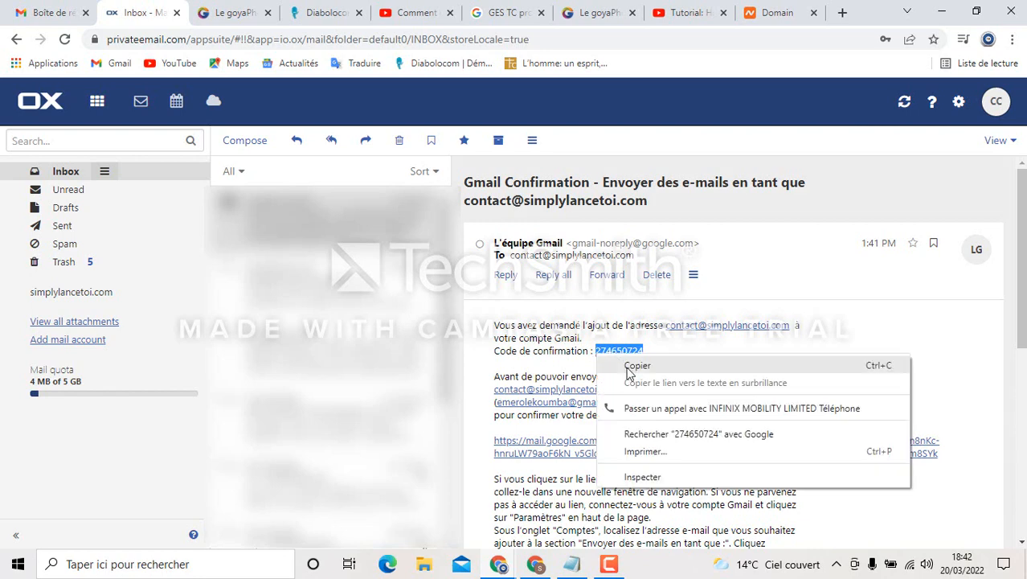
left_click(626, 367)
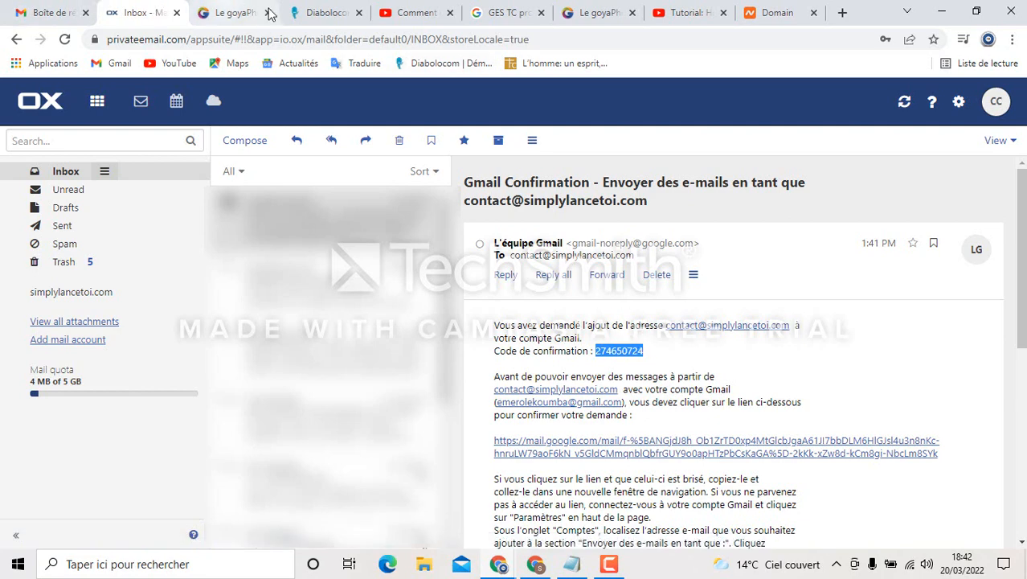
Paste the emailed confirmation code into the add-address window, submit it with Valider, and return to the inbox
mouse_move(500, 568)
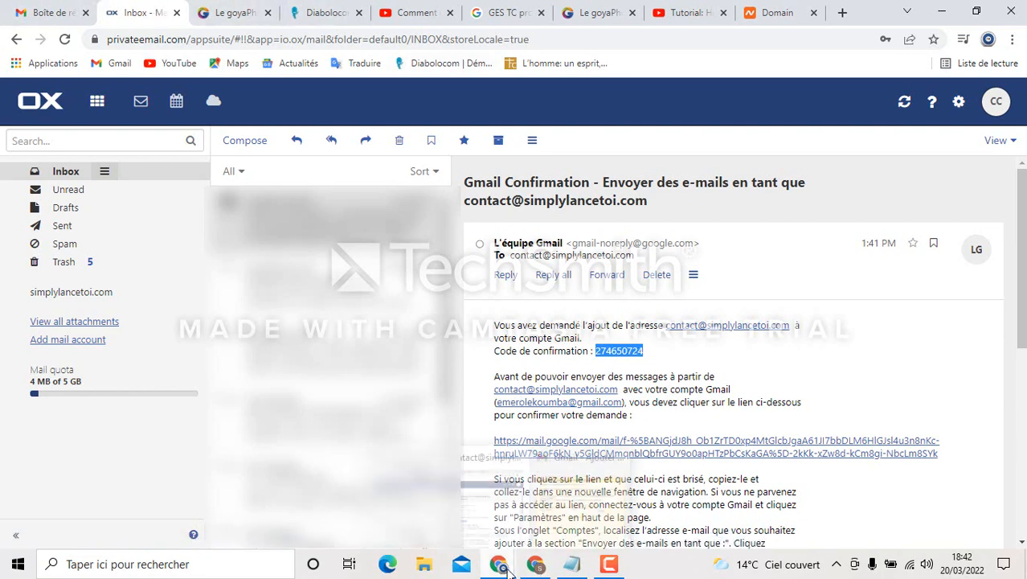
left_click(564, 527)
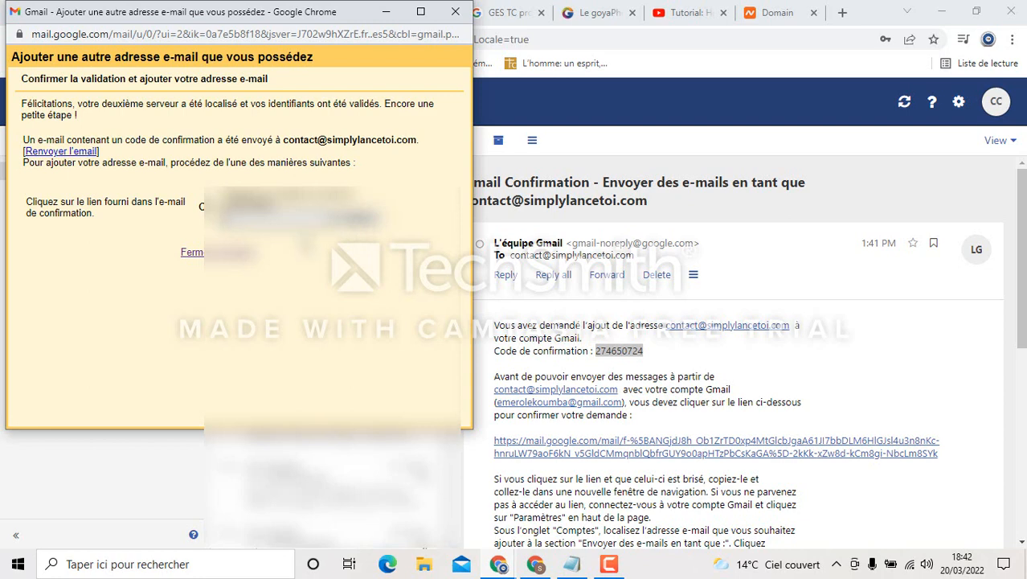
key("ctrl+v")
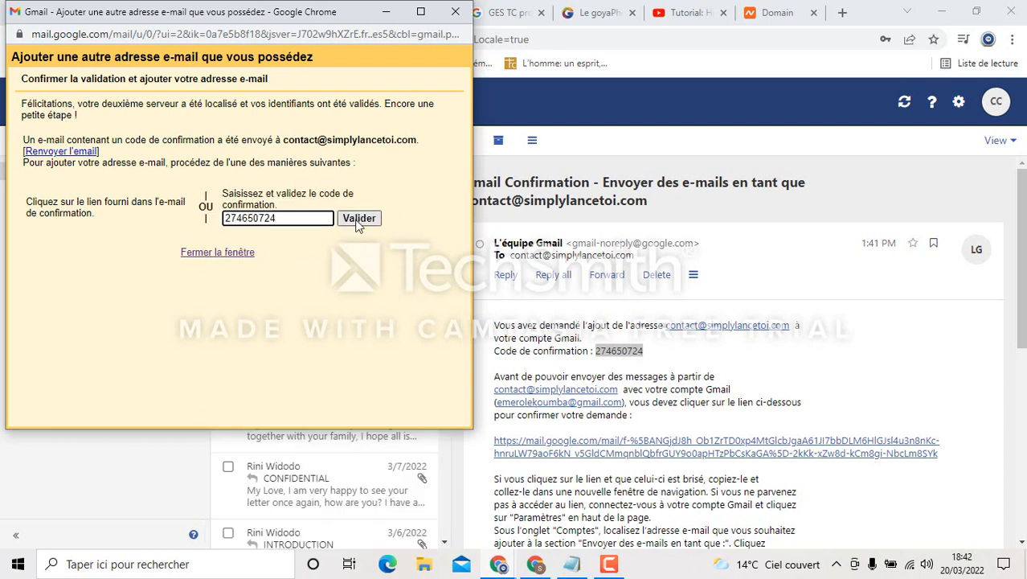
left_click(358, 219)
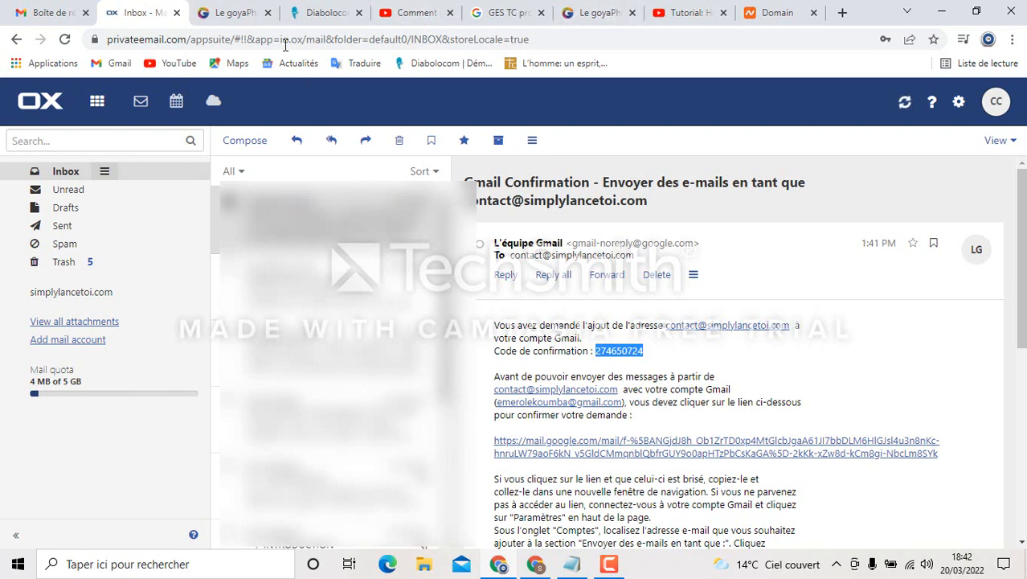
left_click(49, 12)
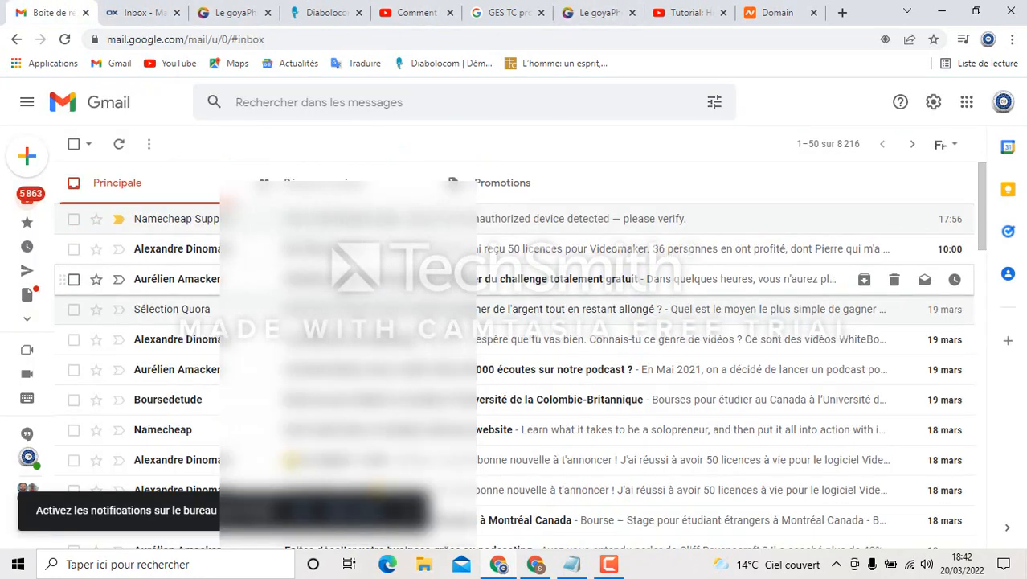
In Comptes et importation, make the business contact address the default sender, then start a new message
left_click(932, 112)
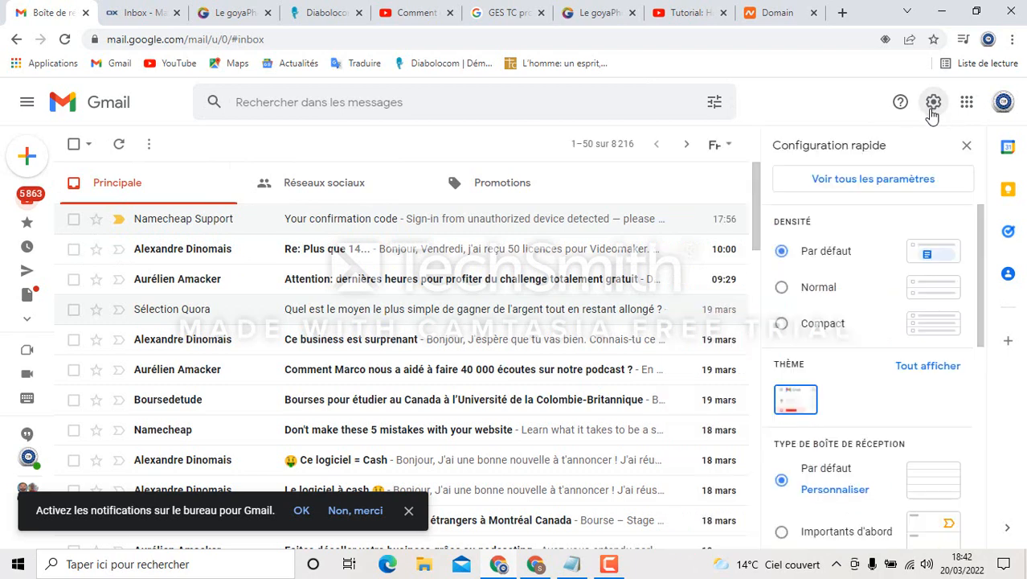
left_click(901, 184)
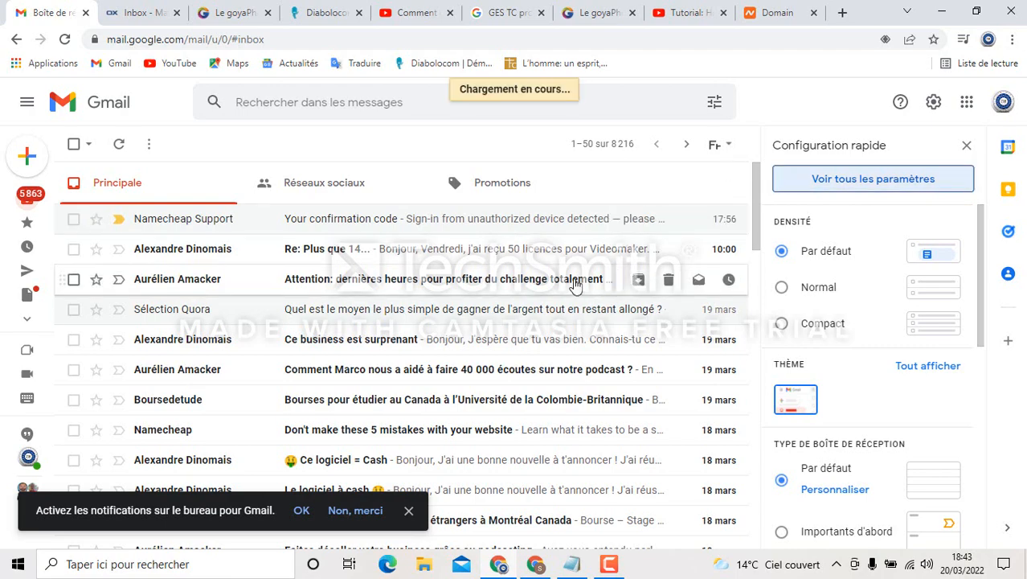
scroll(643, 334, "down", 3)
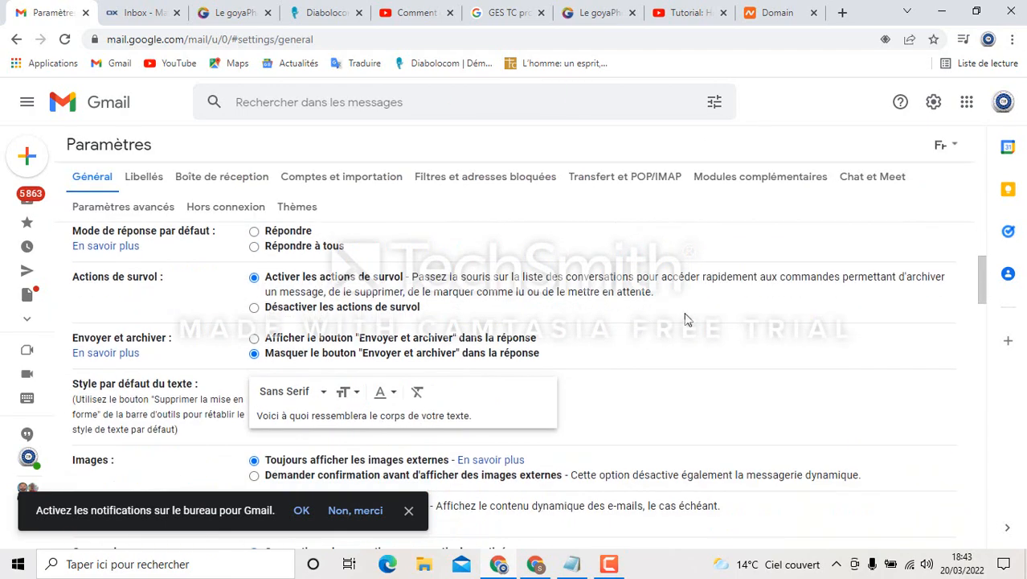
scroll(696, 339, "down", 1)
scroll(697, 337, "up", 3)
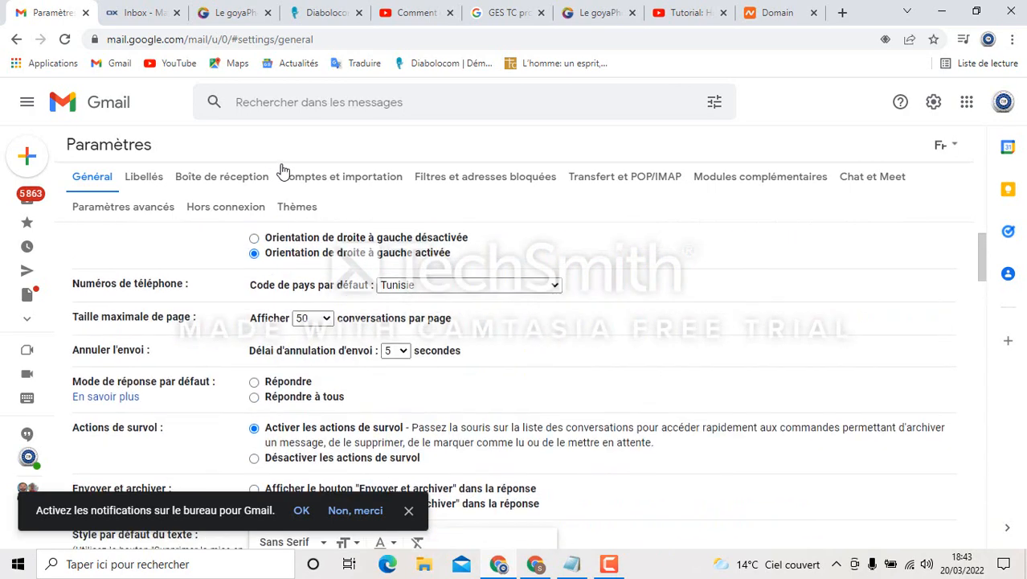
left_click(343, 178)
scroll(609, 342, "down", 1)
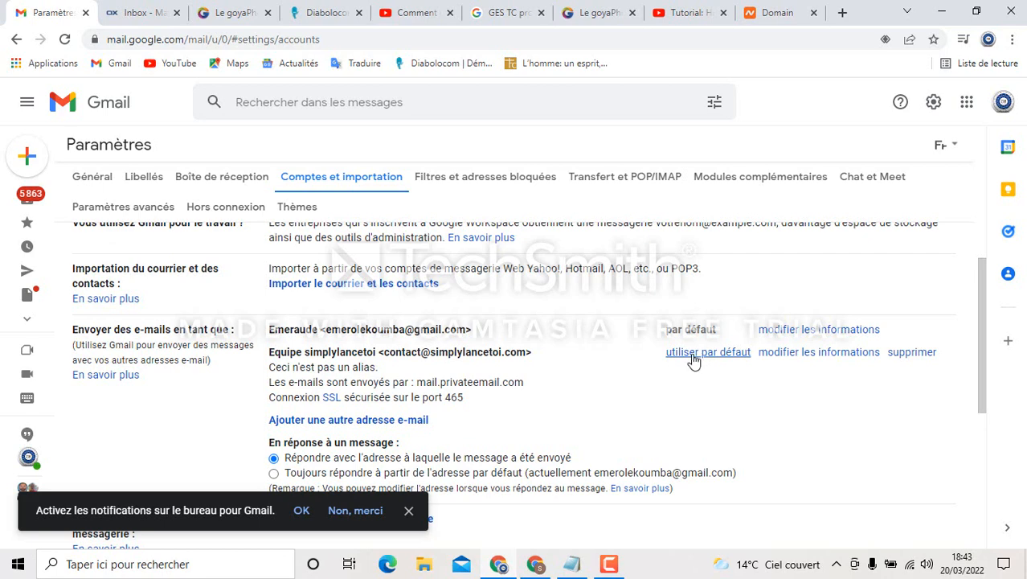
left_click(694, 358)
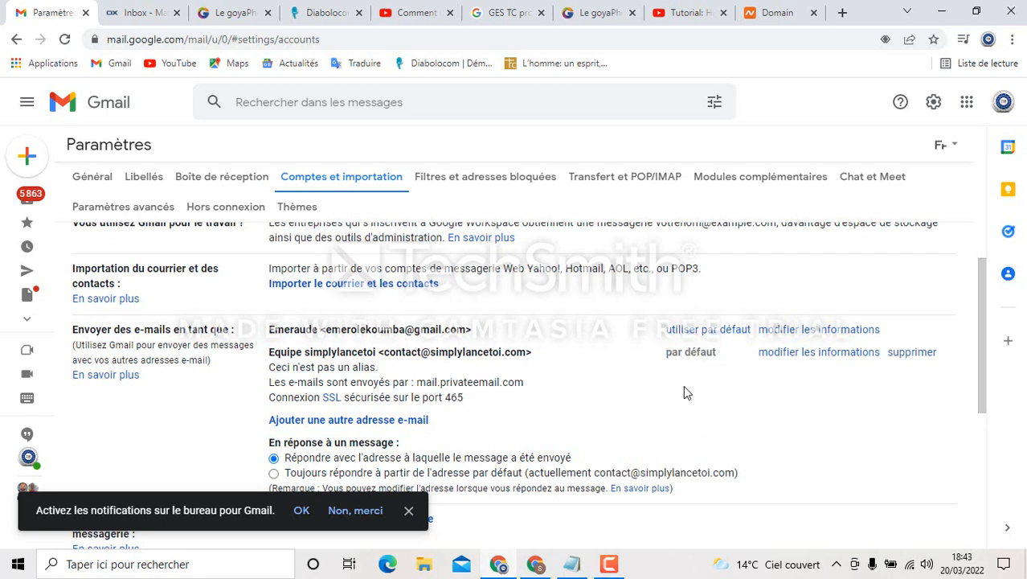
left_click(90, 161)
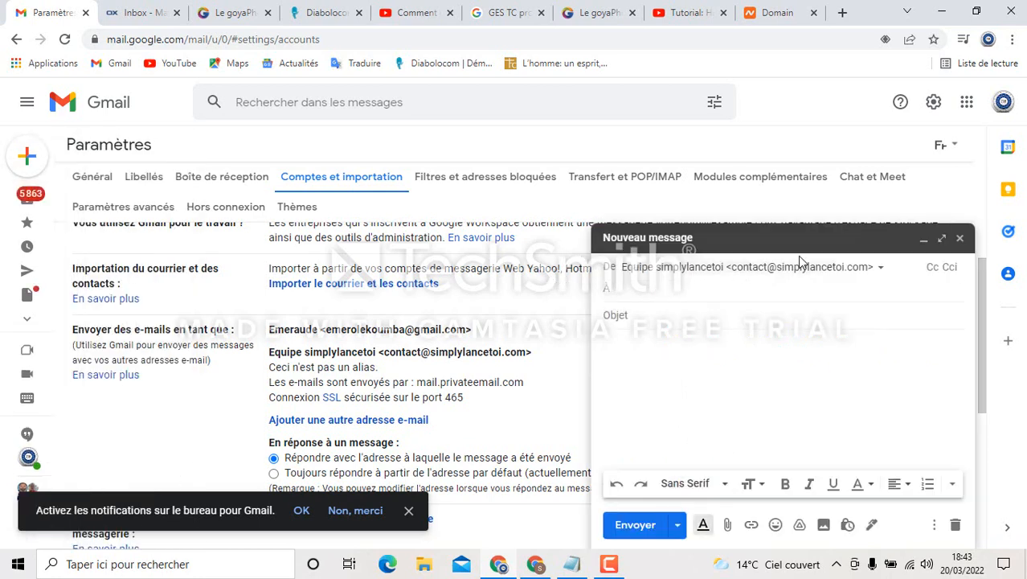
Check the sender, then type the recipient's Gmail address, which lands in the subject line
left_click(805, 272)
left_click(759, 379)
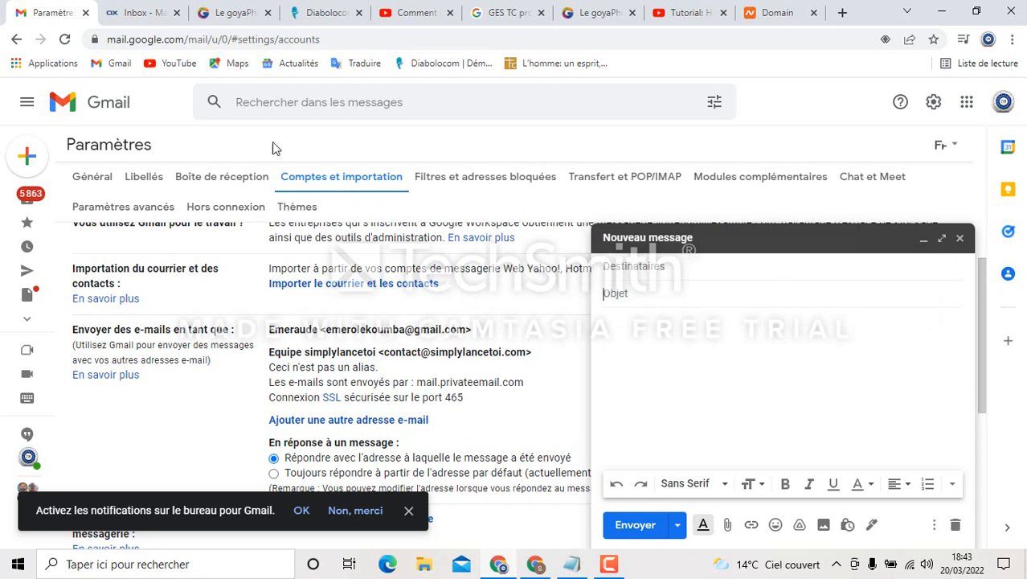
left_click(643, 293)
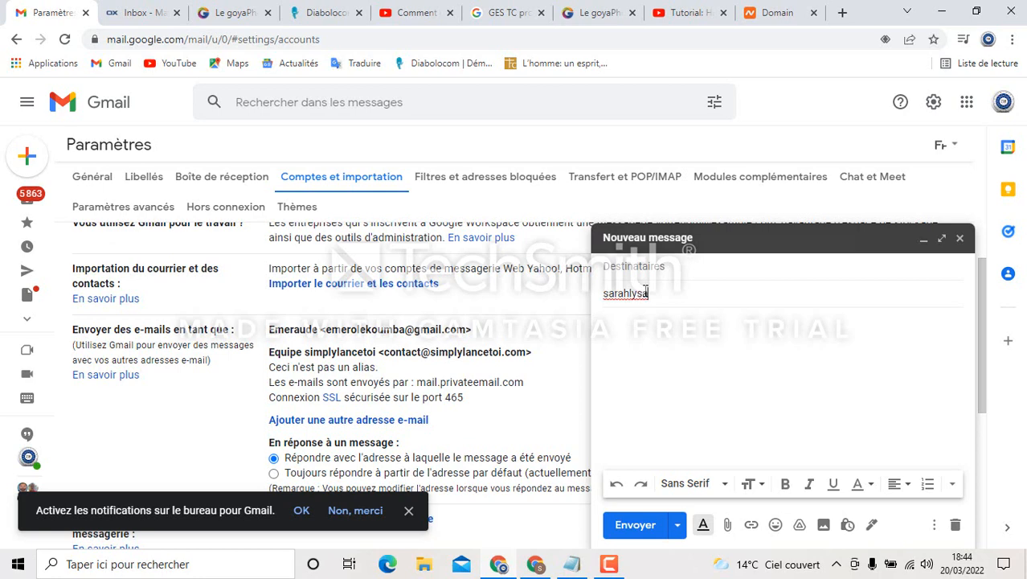
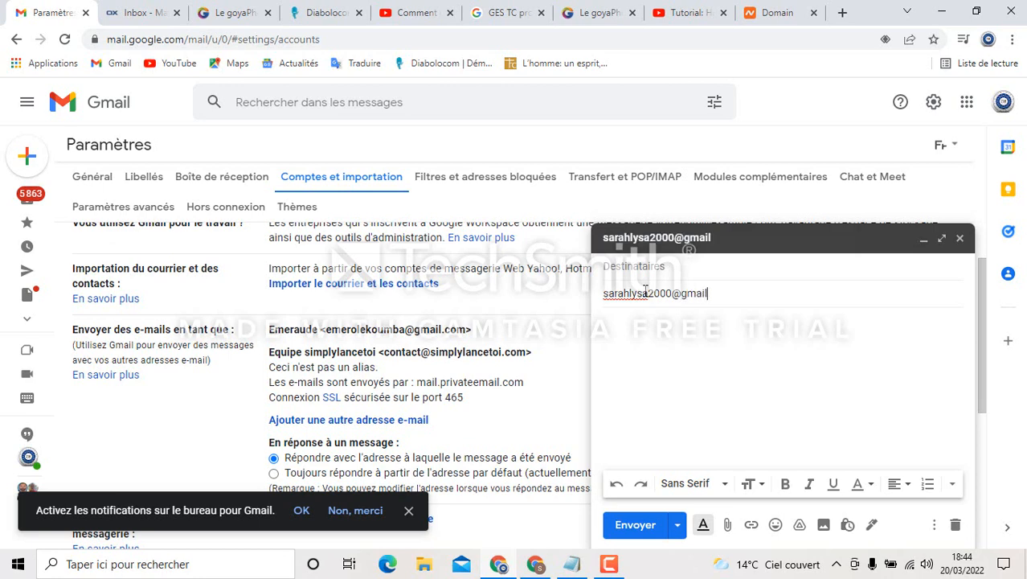
Keep the business address as sender and start typing the message body text
left_click(654, 267)
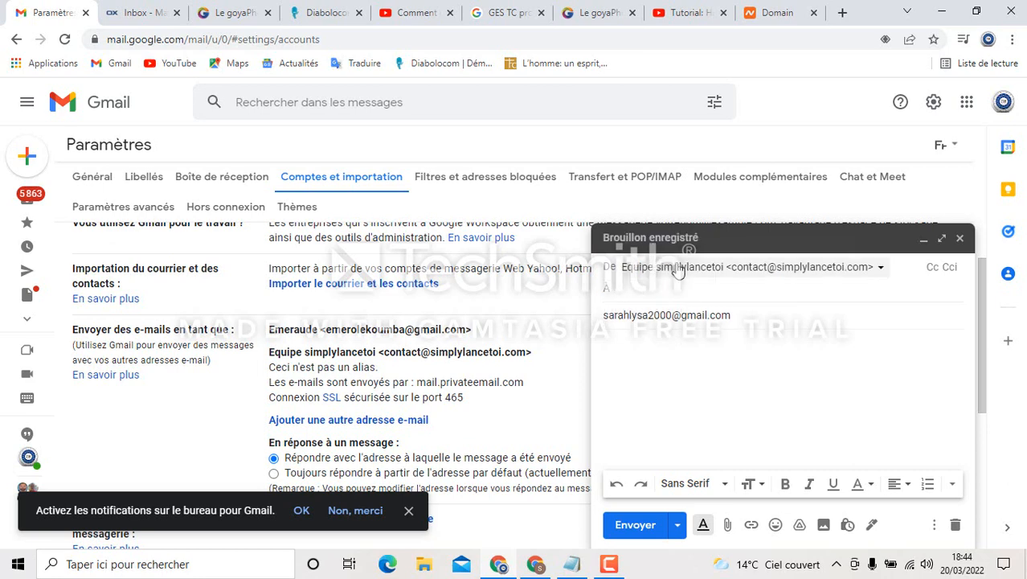
left_click(854, 278)
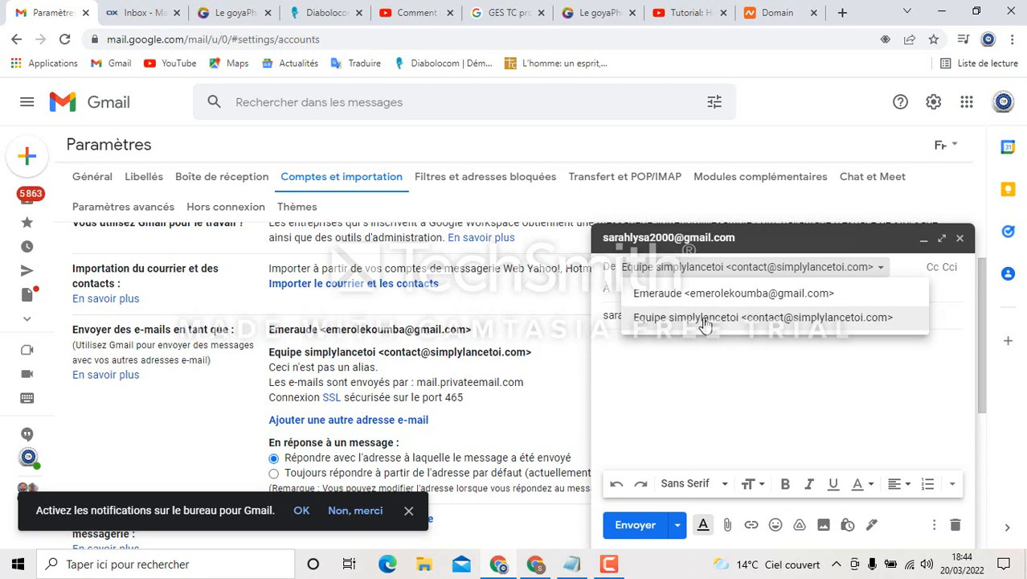
left_click(704, 323)
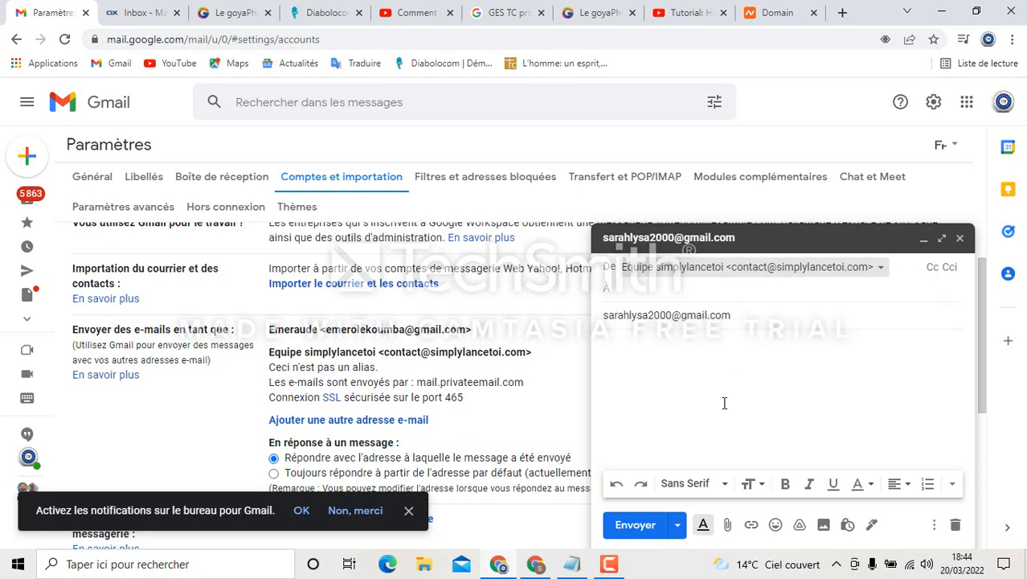
left_click(694, 361)
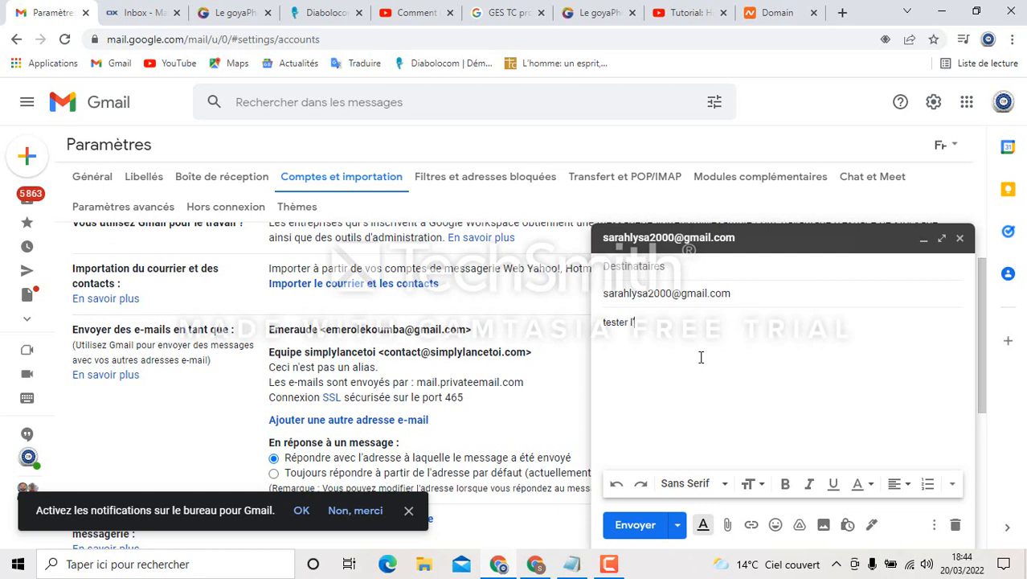
type("sse mail pro sur")
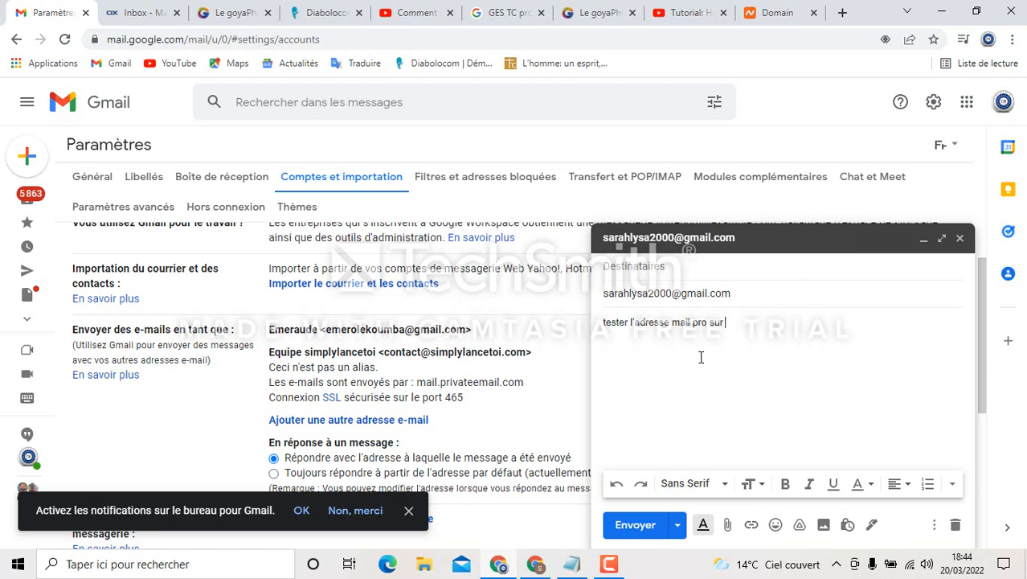
type("gmail")
After the missing-recipient error, delete the address wrongly entered as the subject
left_click(650, 530)
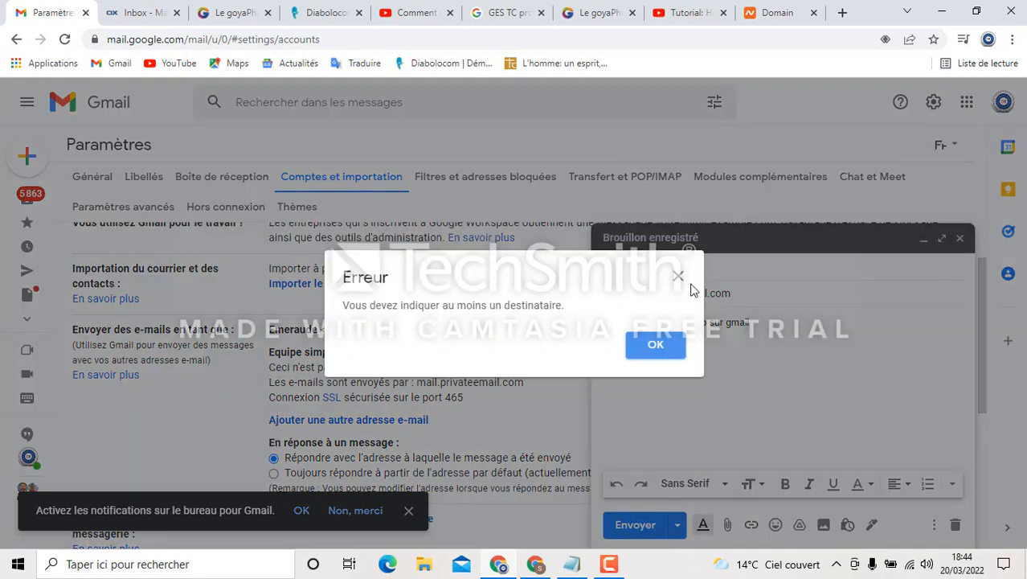
left_click(677, 276)
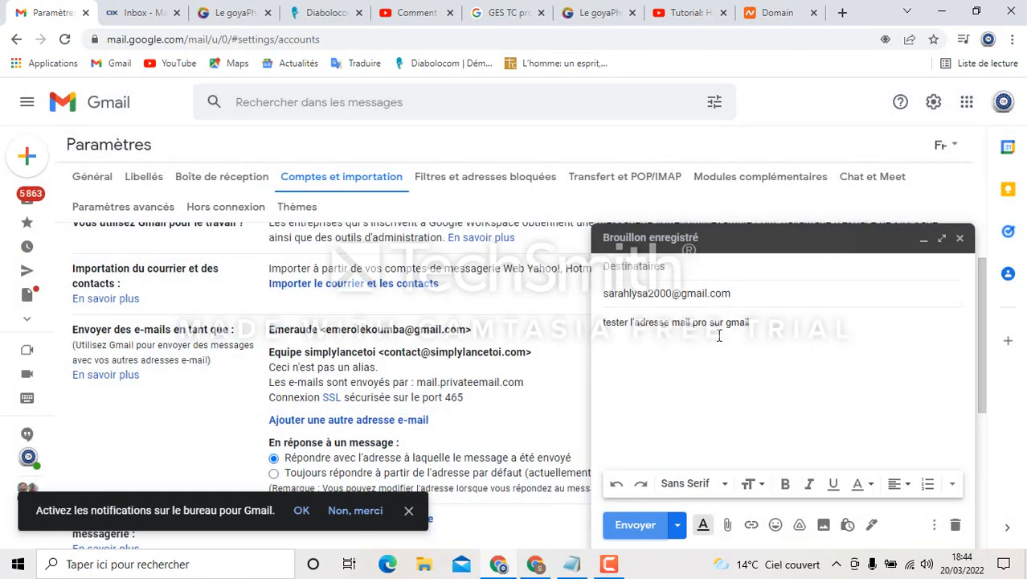
left_click(635, 266)
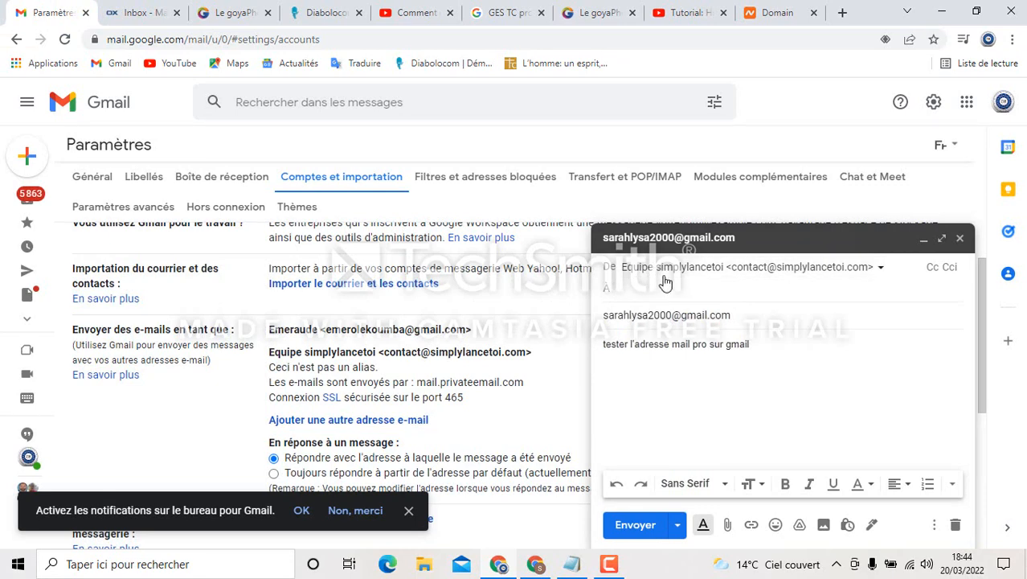
left_click_drag(741, 317, 599, 336)
key("ctrl+c")
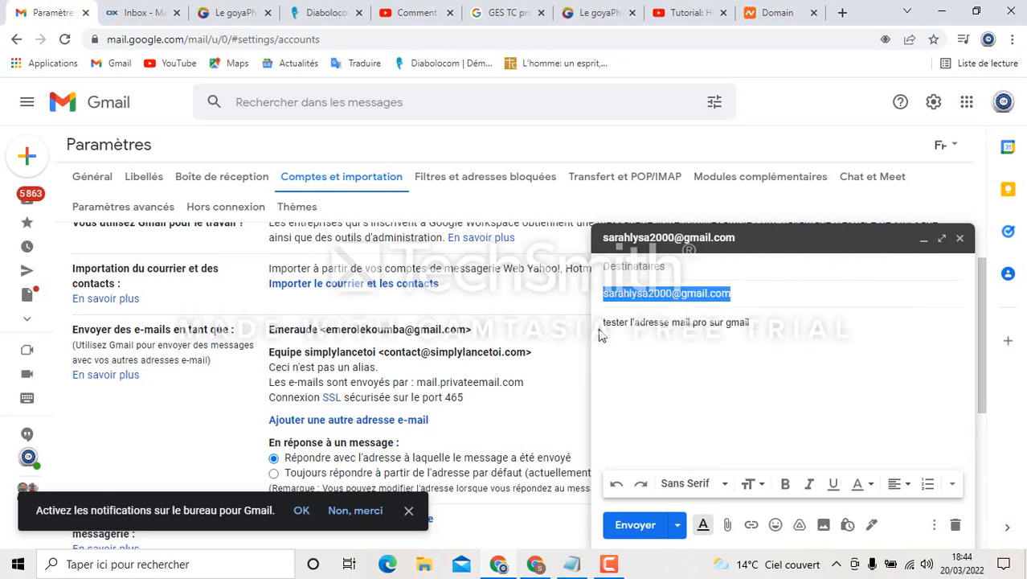
key("BackSpace")
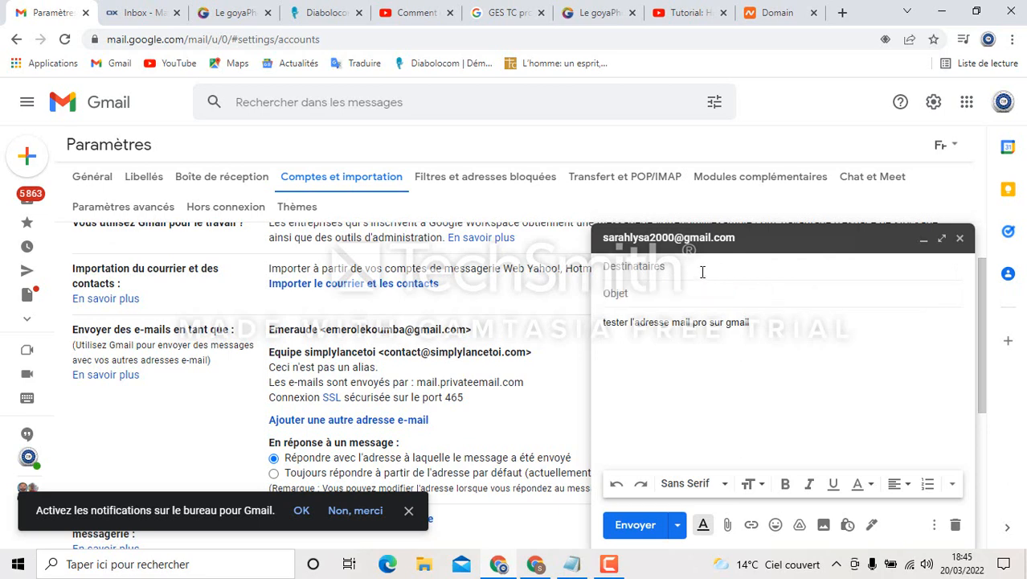
Paste the recipient's address into the To field and send the test message
left_click(706, 272)
key("ctrl+v")
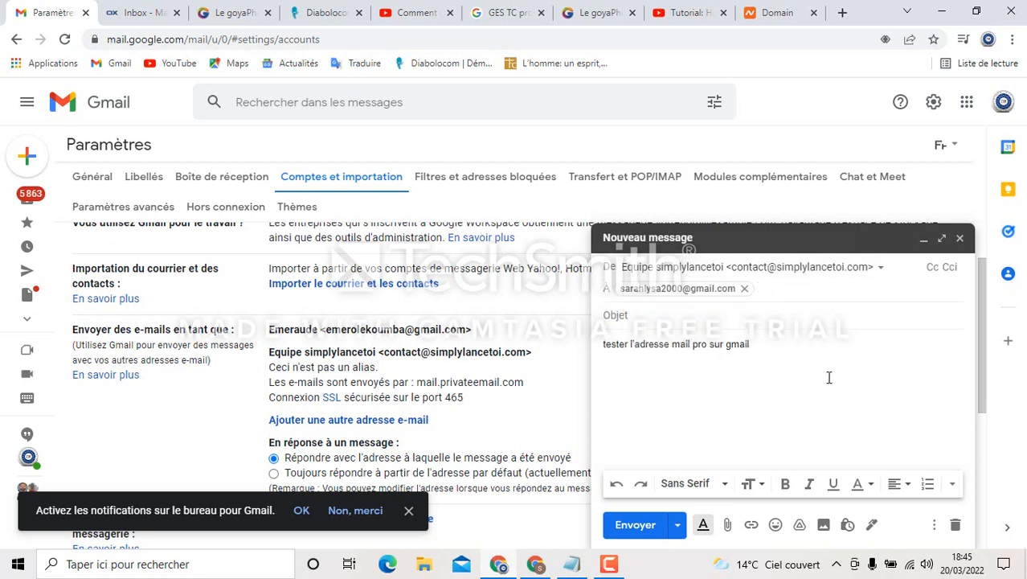
left_click(667, 315)
left_click(861, 440)
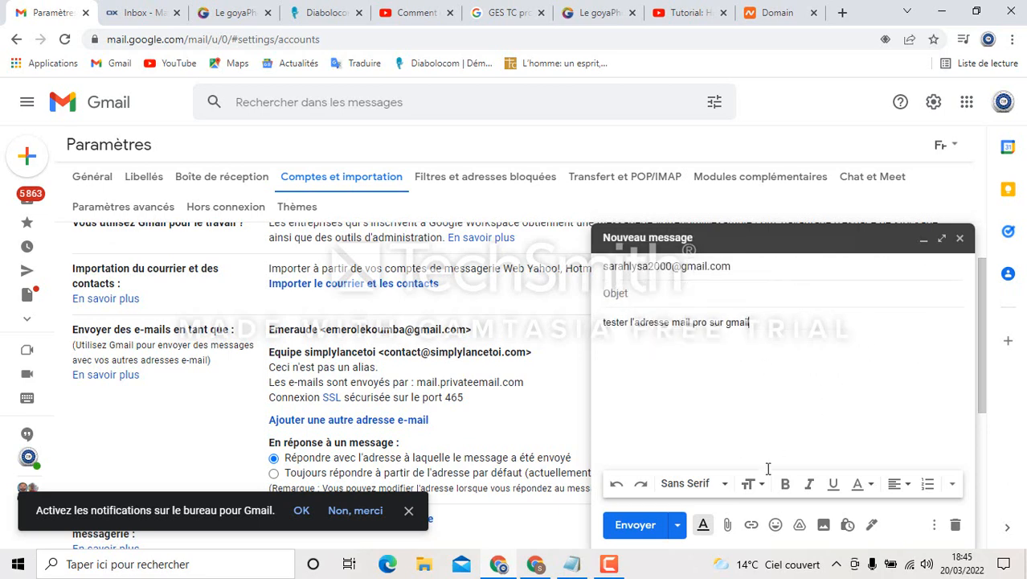
left_click(637, 527)
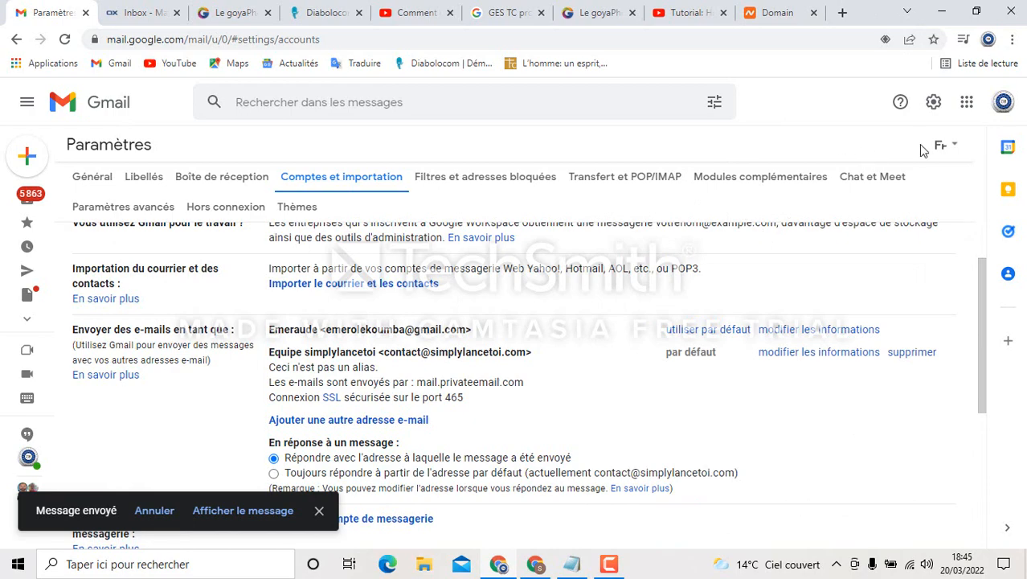
Open the receiving account's Gmail inbox in a new tab of the other Chrome window
left_click(941, 11)
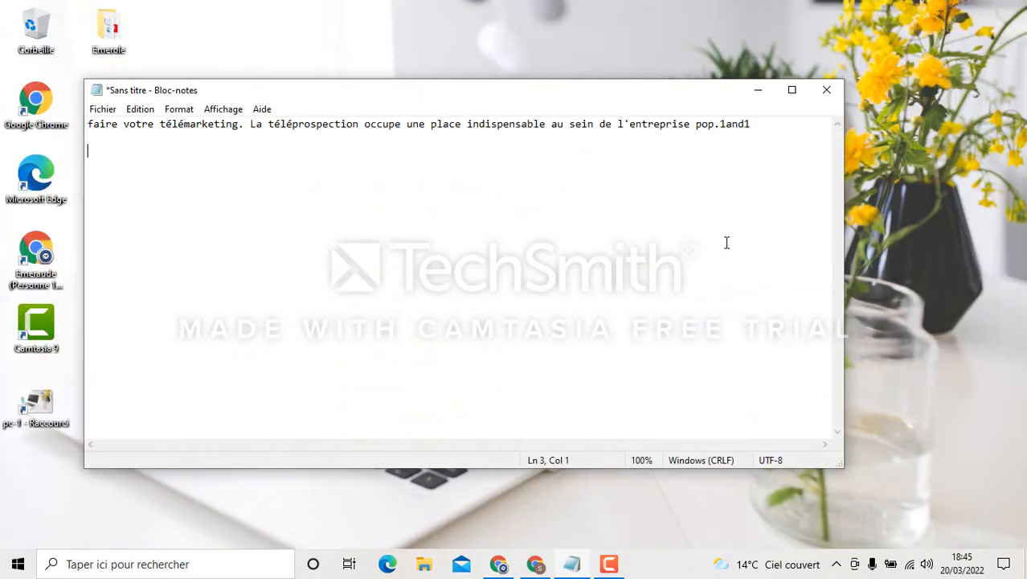
mouse_move(537, 567)
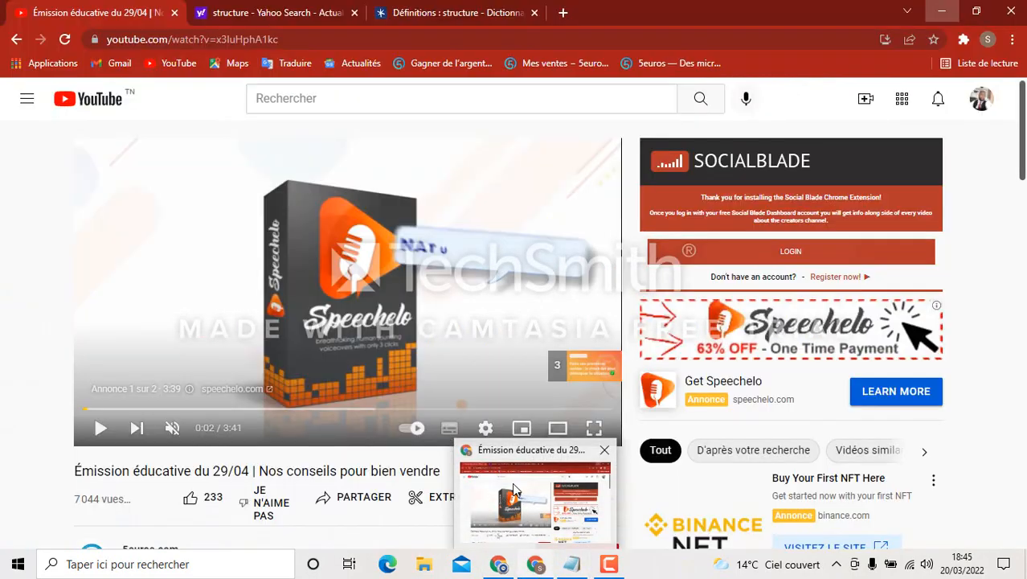
left_click(515, 490)
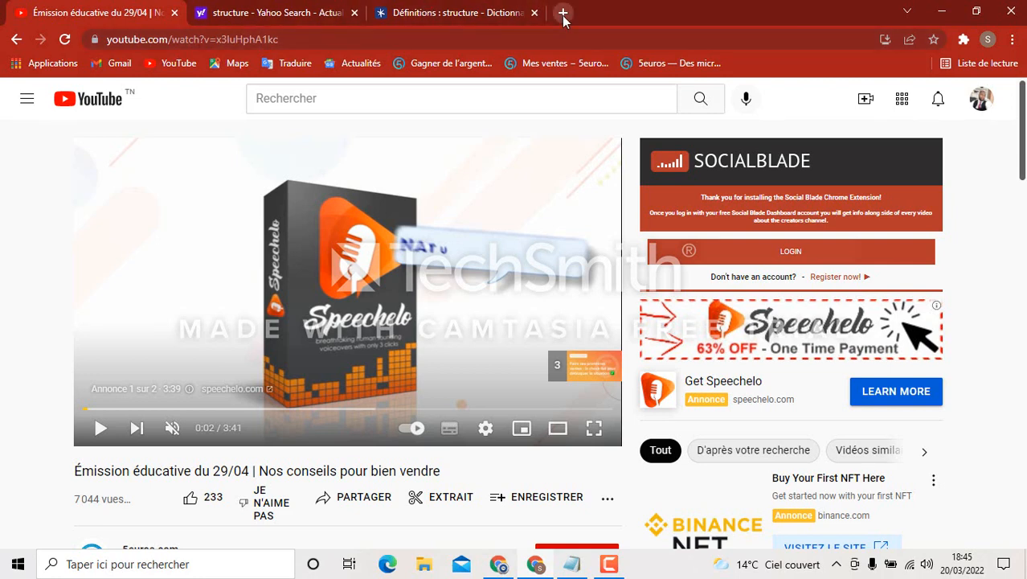
left_click(563, 13)
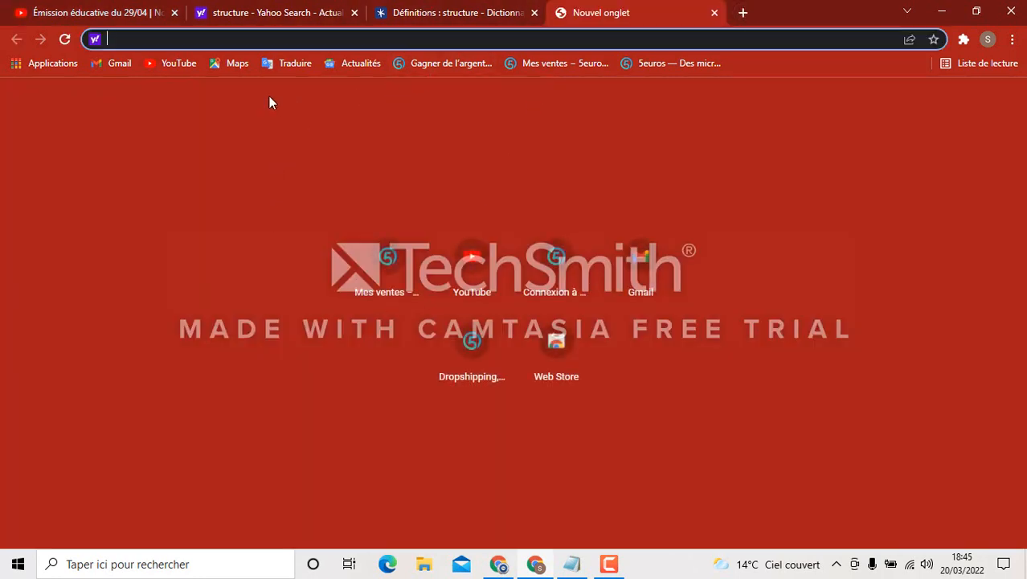
left_click(643, 264)
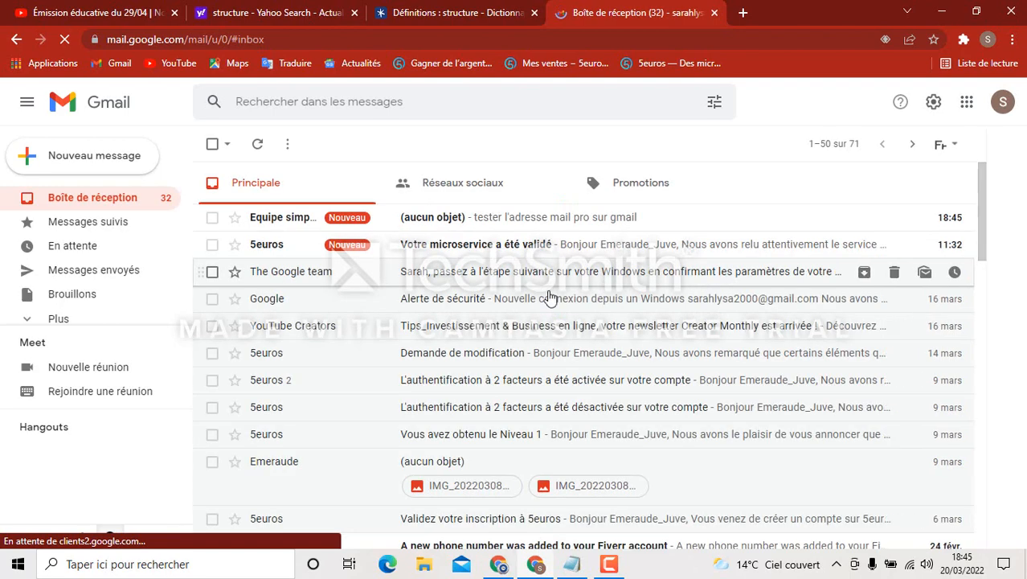
Open the test message from Equipe simplylancetoi and dismiss the desktop notifications prompt
left_click(451, 222)
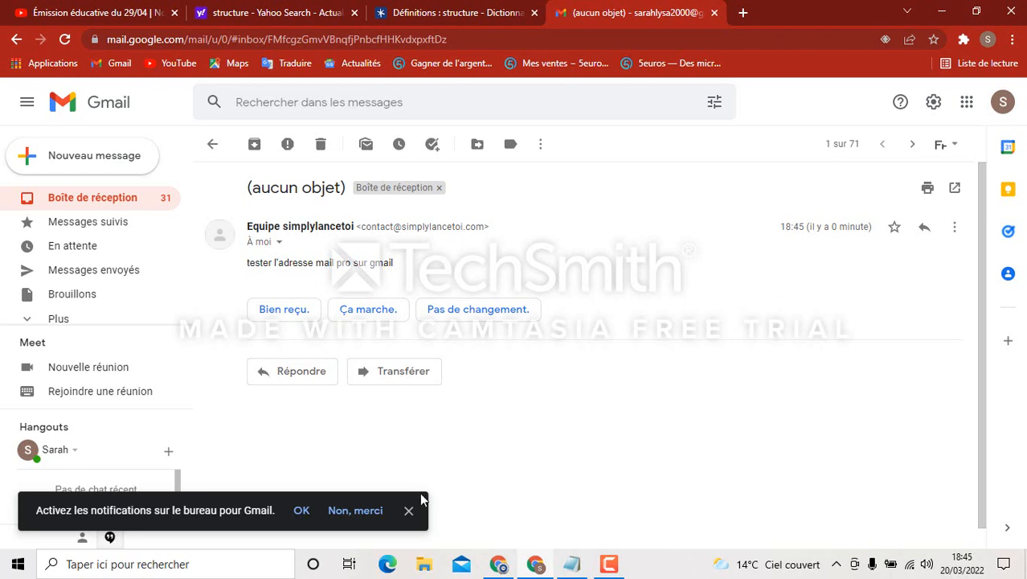
left_click(408, 511)
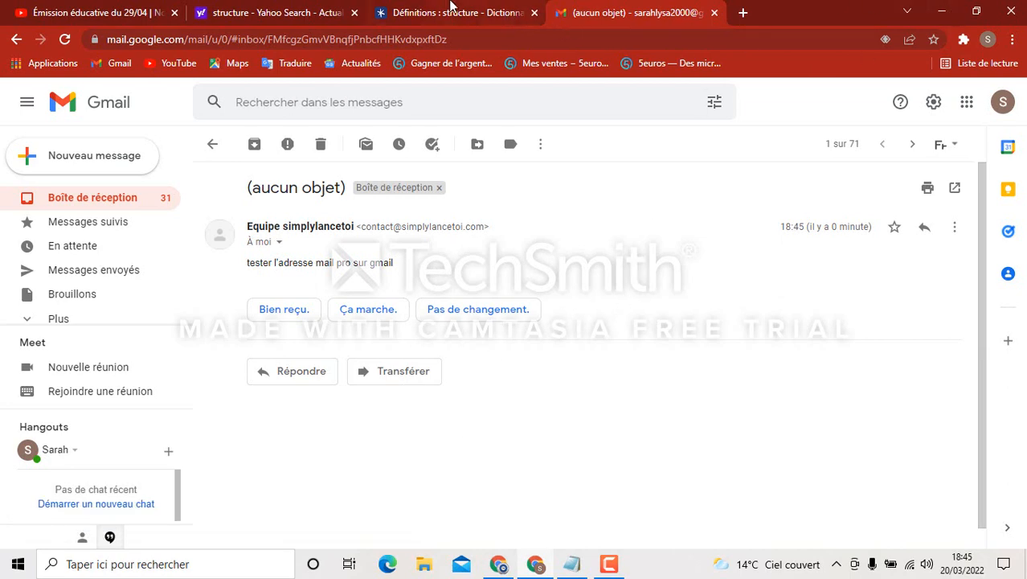
left_click(129, 14)
Bring the Gmail settings window back and review the Comptes et importation page
mouse_move(505, 569)
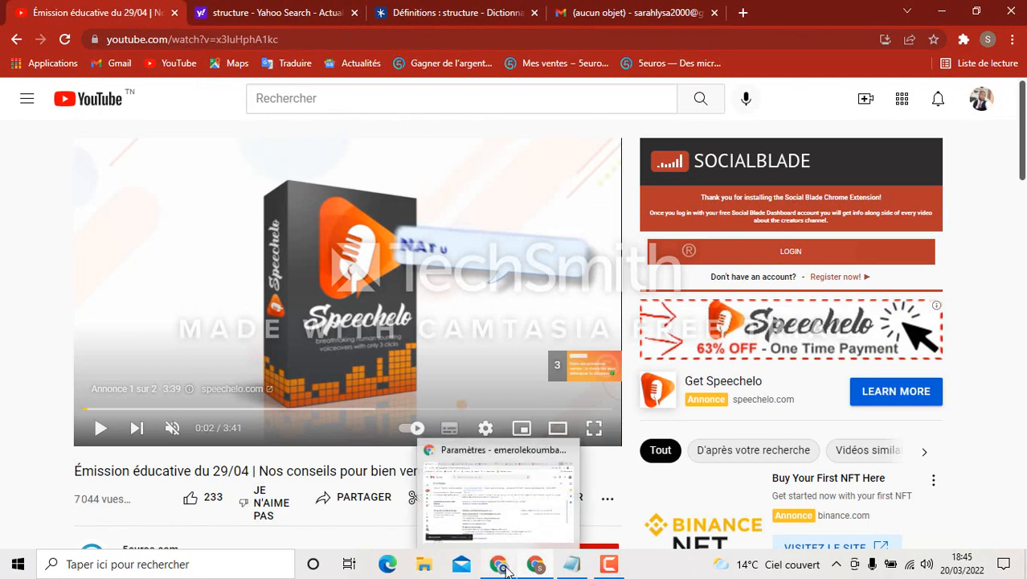
left_click(515, 505)
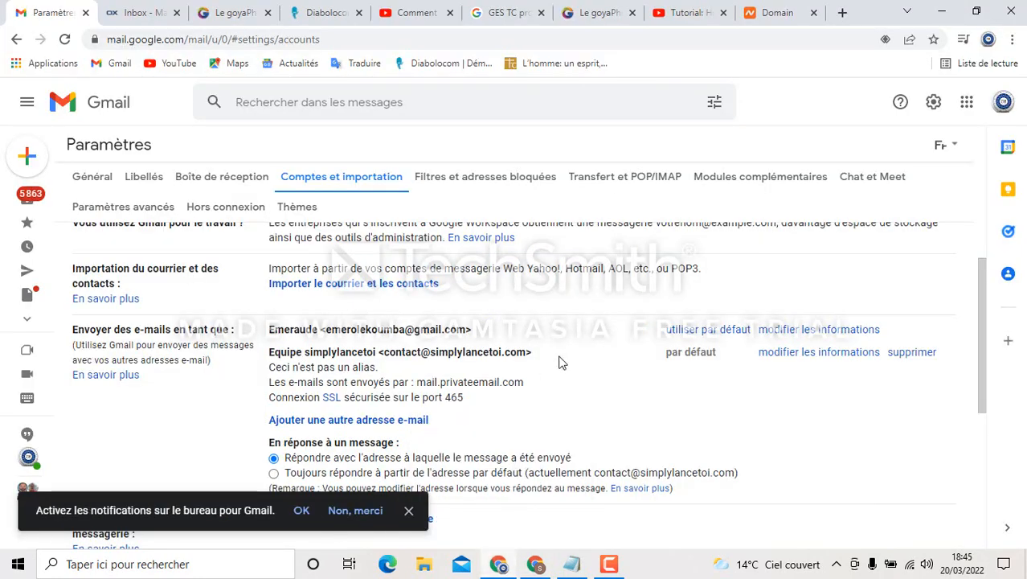
scroll(561, 362, "down", 1)
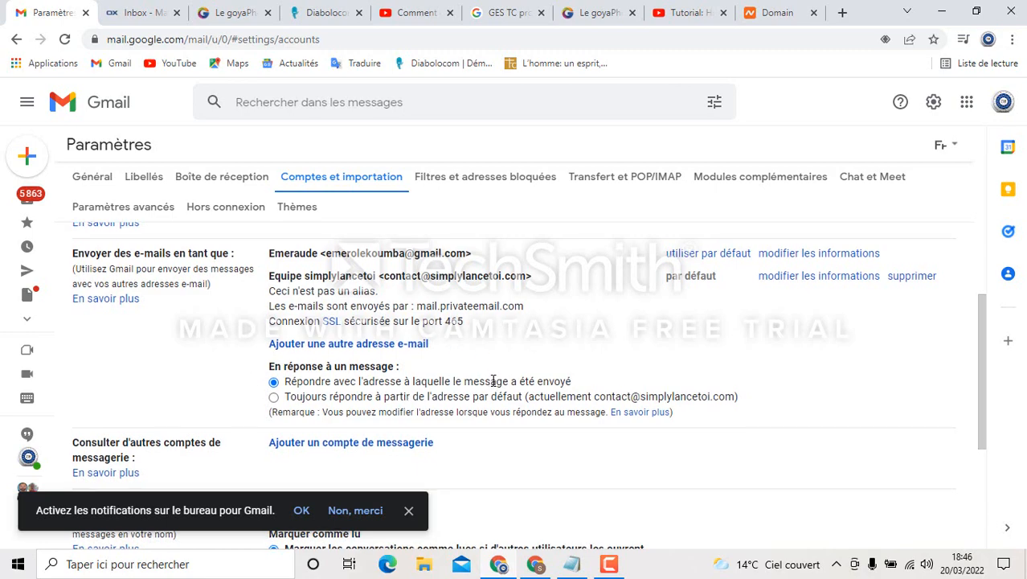
scroll(494, 381, "down", 1)
scroll(492, 379, "up", 3)
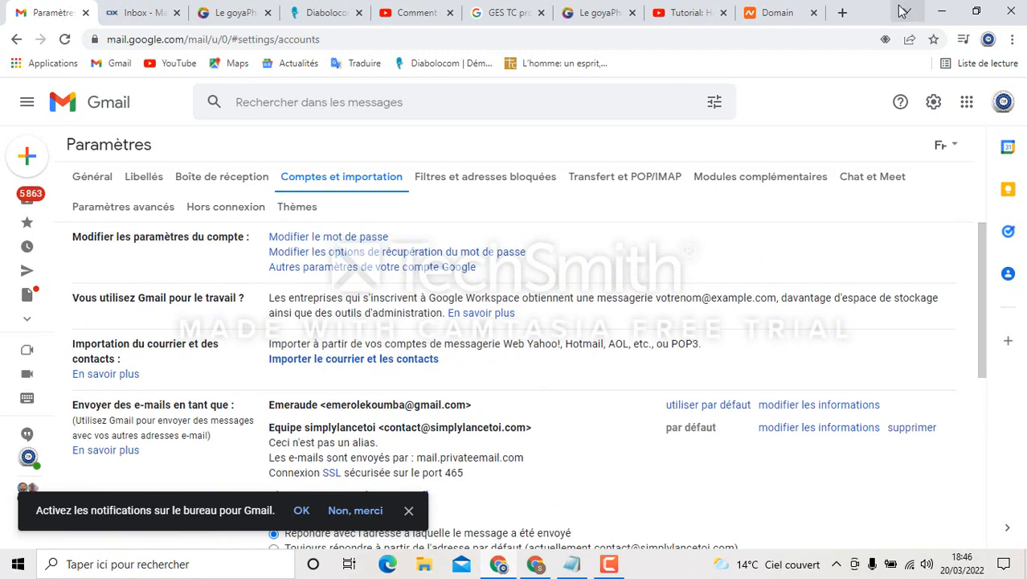
Dismiss the desktop notifications prompt and glance at the Private Email inbox
left_click(939, 15)
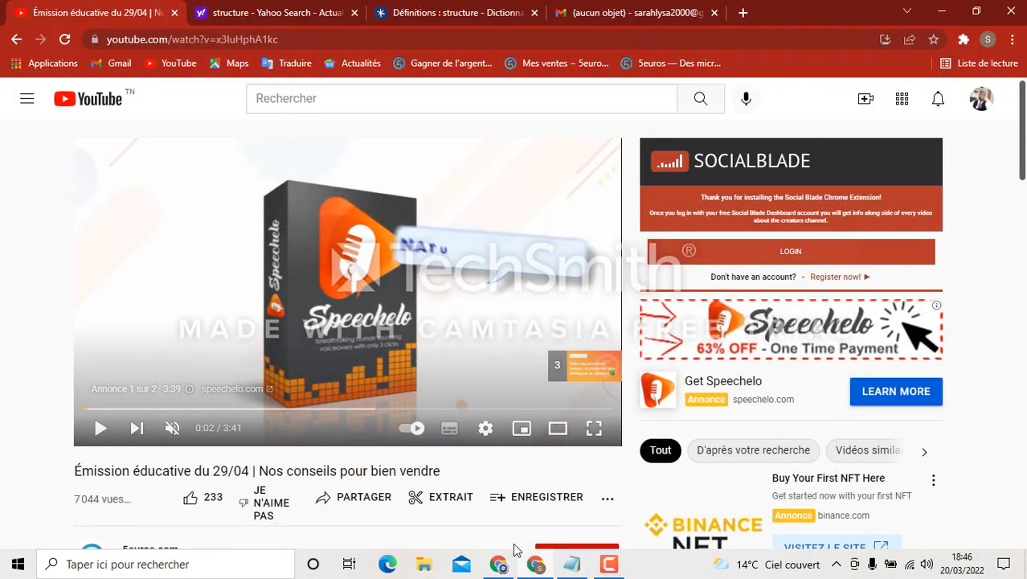
mouse_move(530, 569)
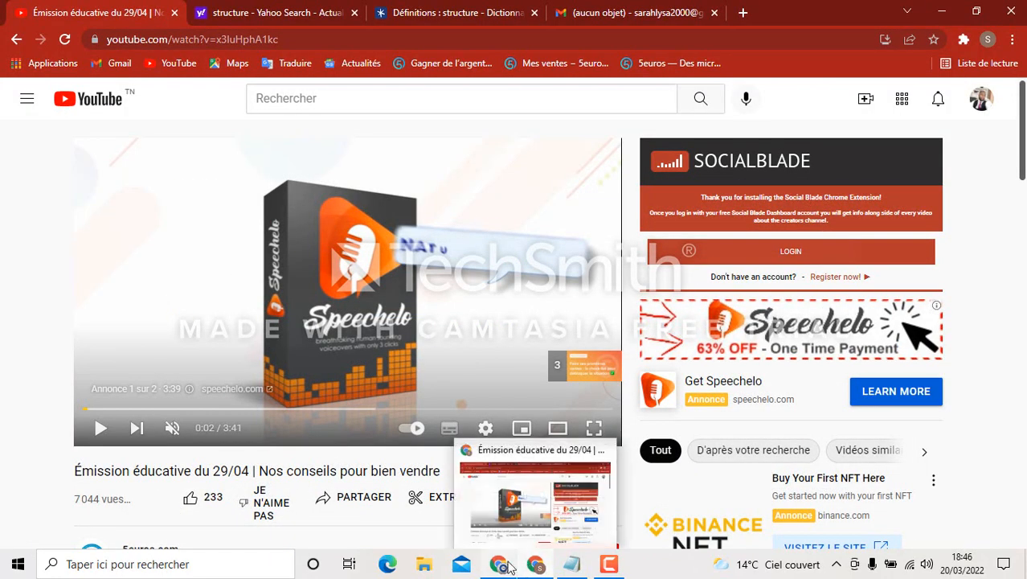
mouse_move(517, 532)
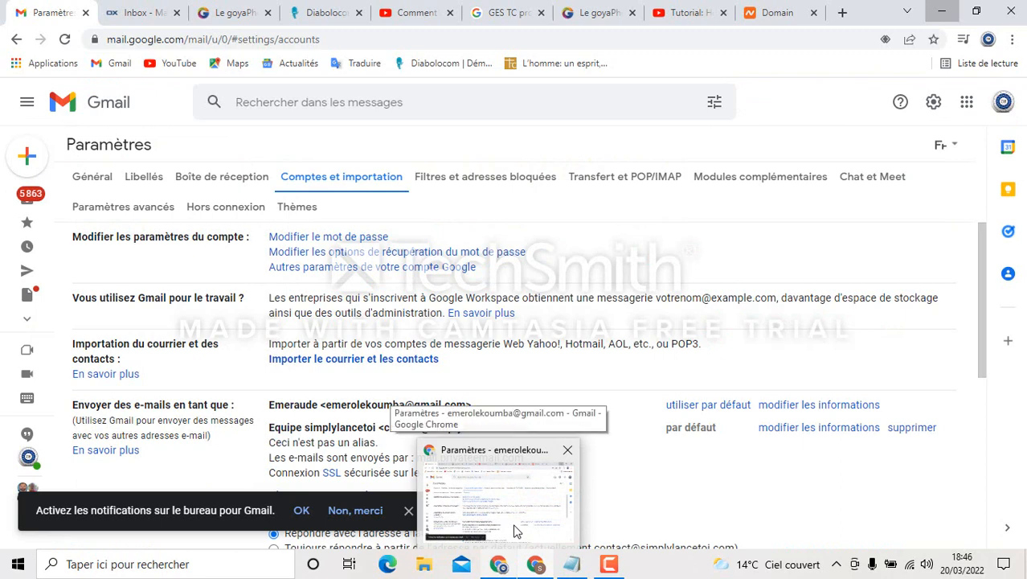
left_click(409, 511)
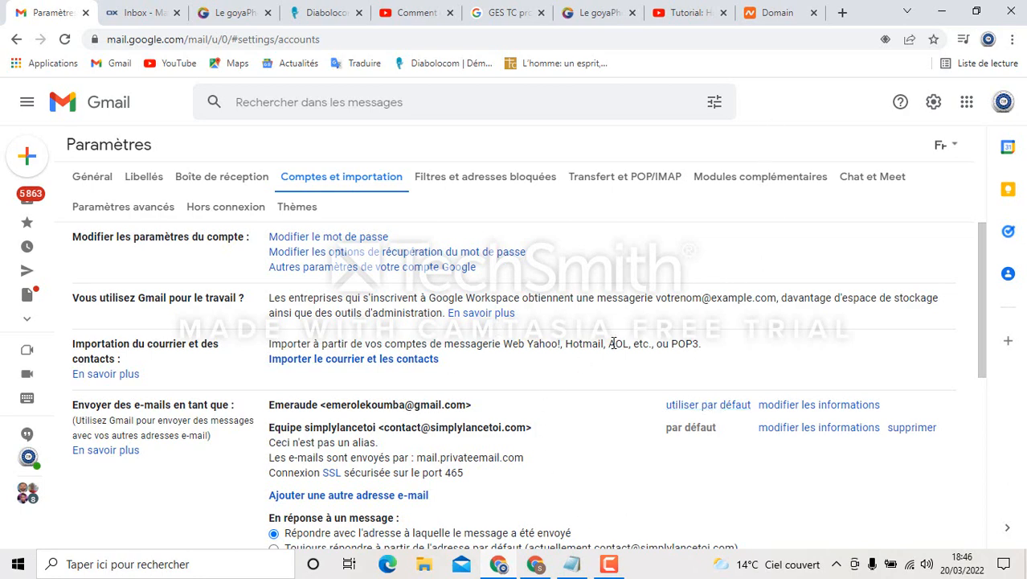
left_click(140, 10)
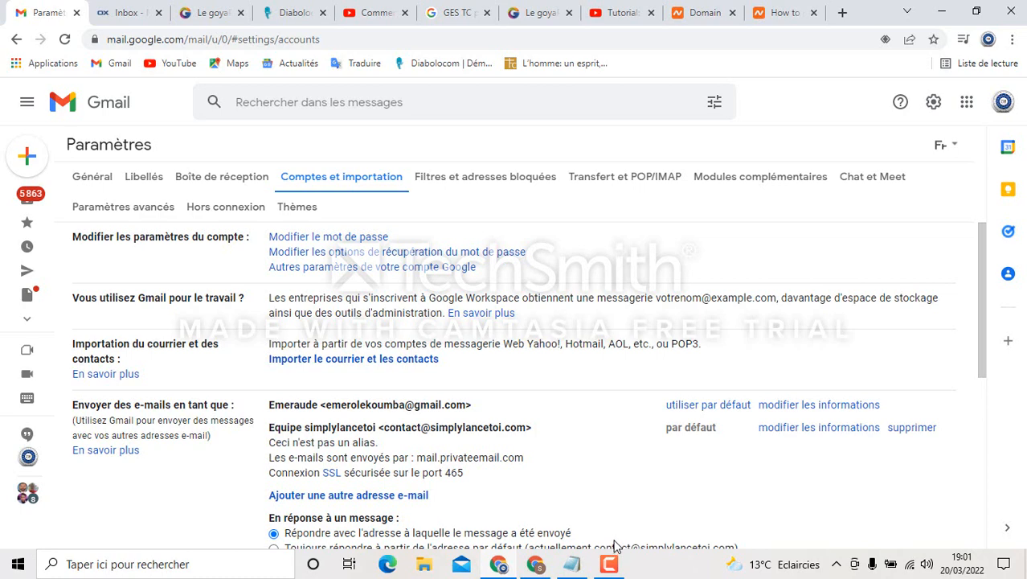
mouse_move(611, 563)
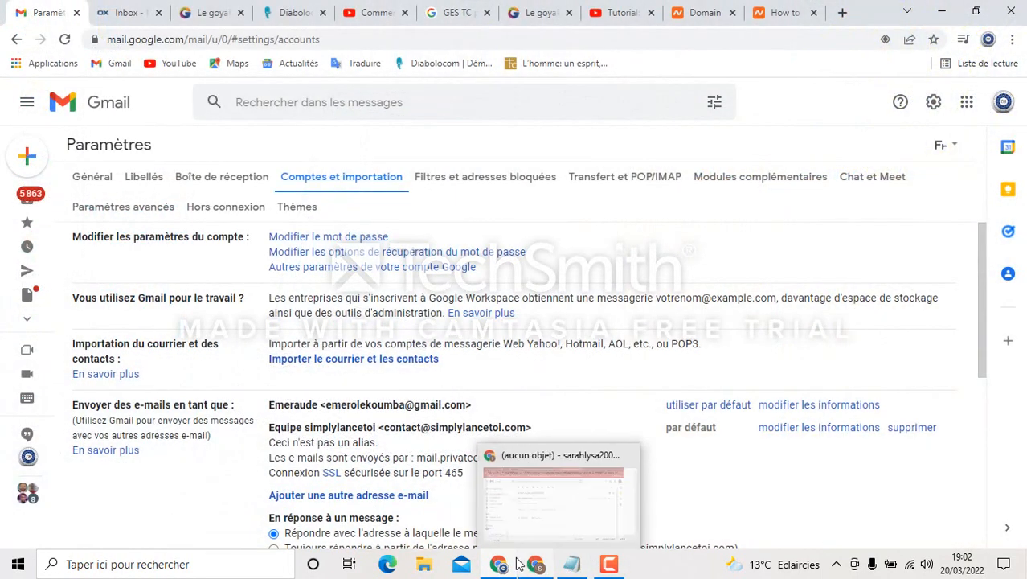
mouse_move(499, 567)
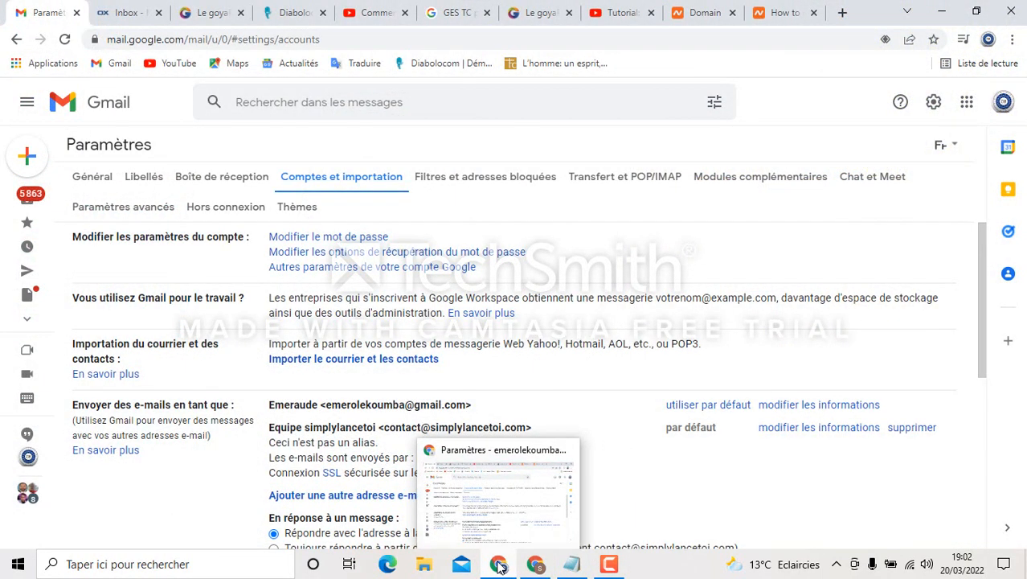
mouse_move(535, 567)
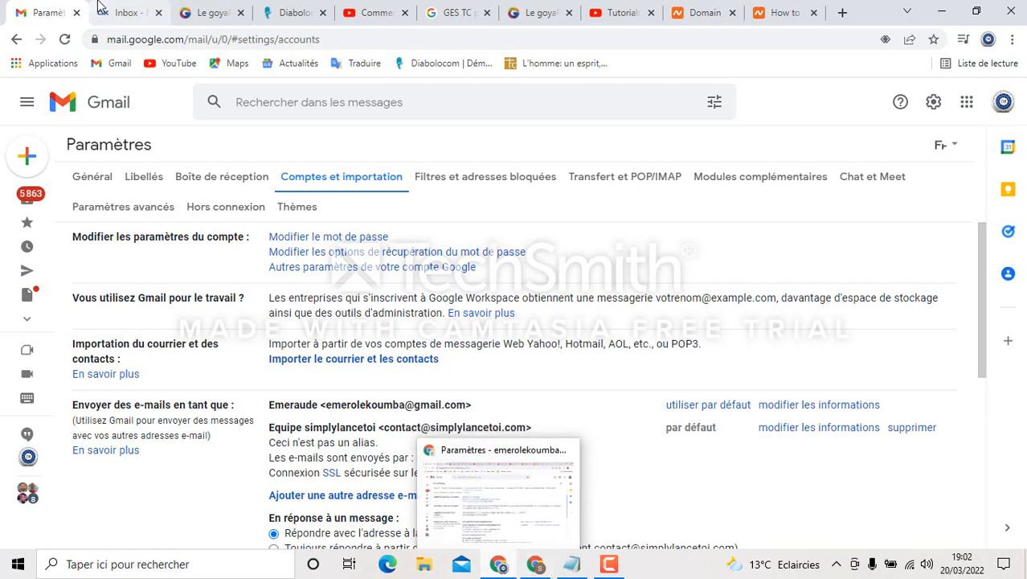
From the Private Email inbox, open Settings and select the Mail section
left_click(121, 12)
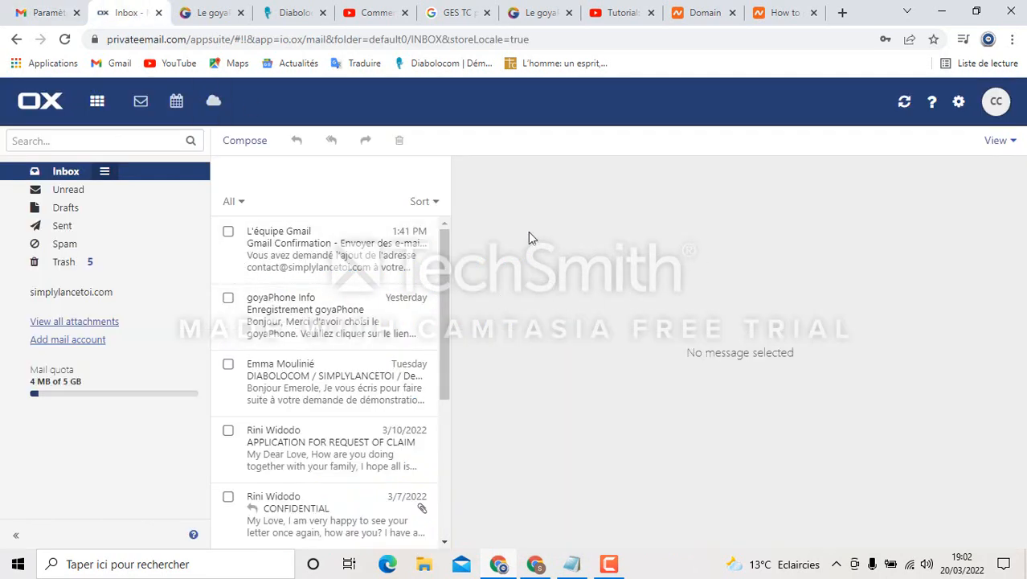
left_click(959, 109)
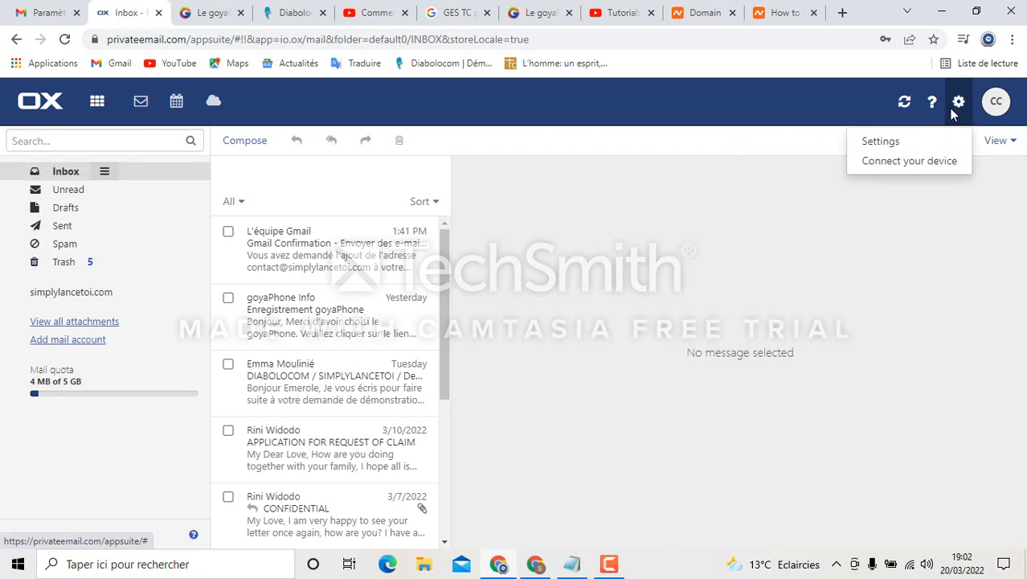
left_click(880, 142)
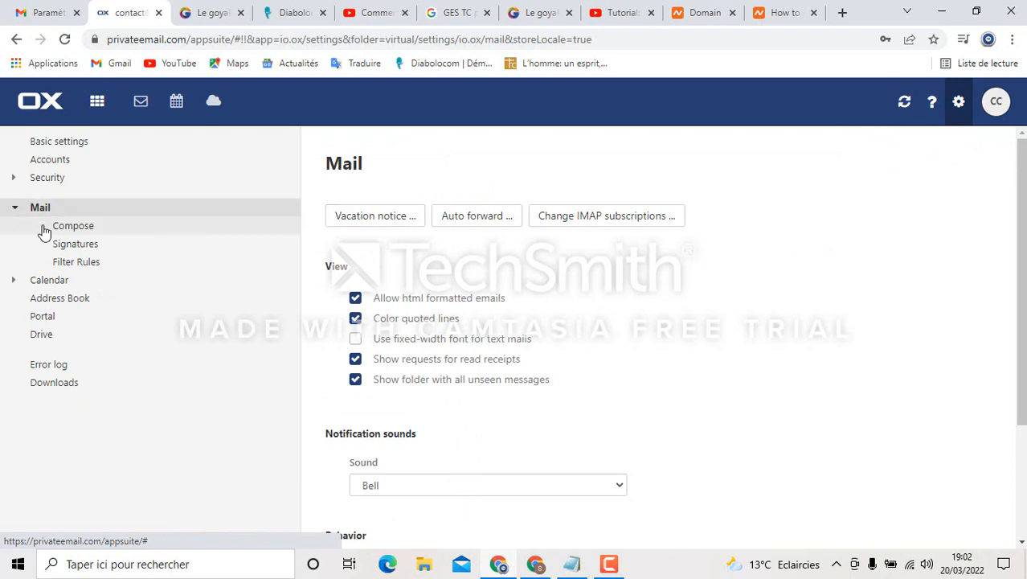
left_click(40, 210)
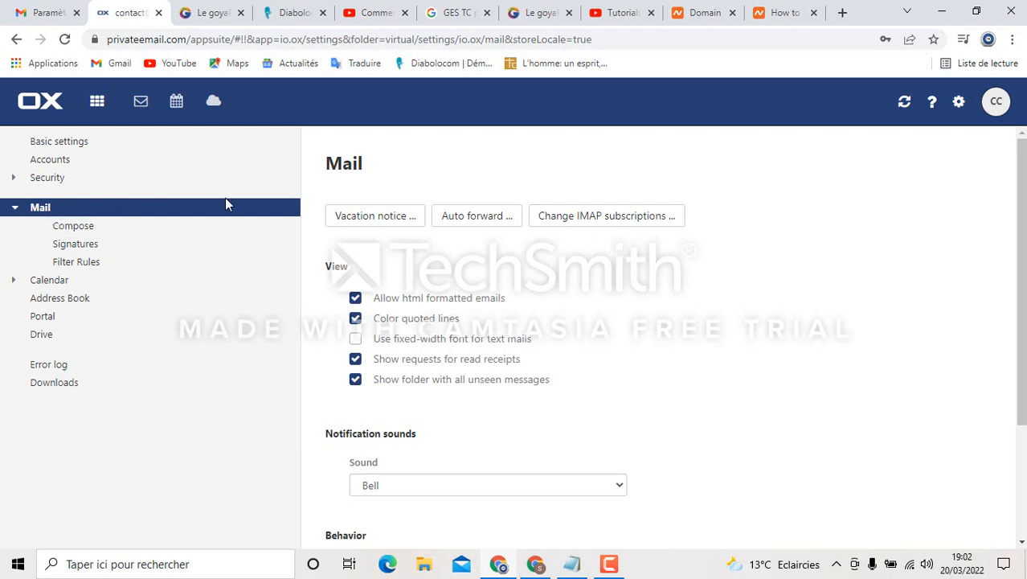
Turn on auto forwarding and replace the target with the pasted Gmail address
left_click(471, 219)
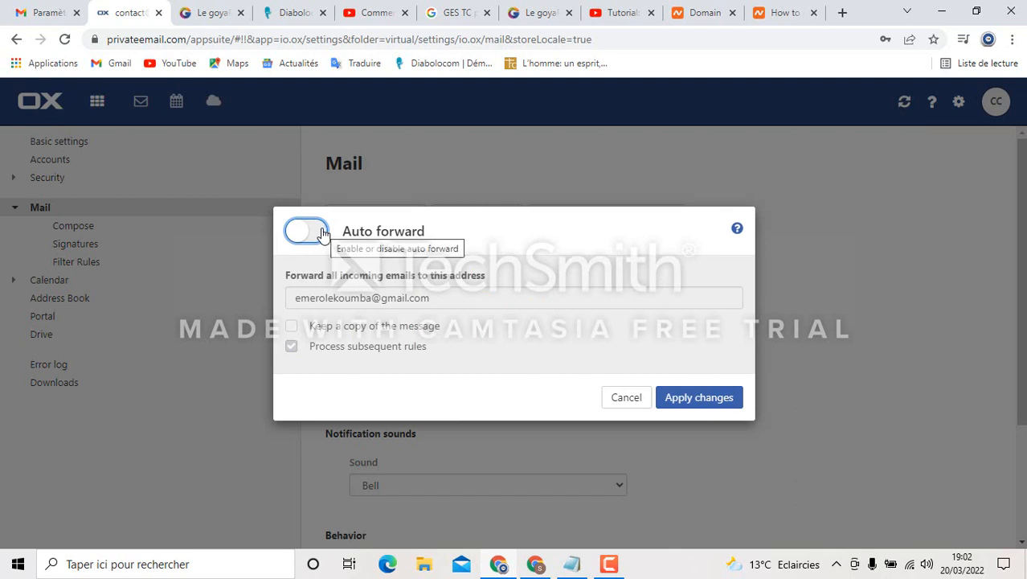
left_click(322, 233)
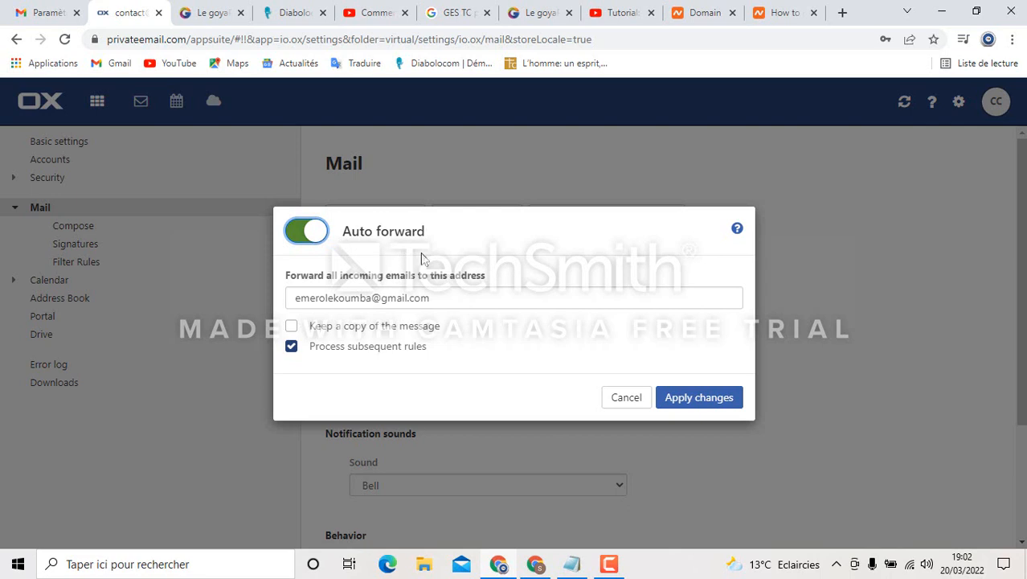
left_click_drag(440, 297, 240, 318)
key("ctrl+c")
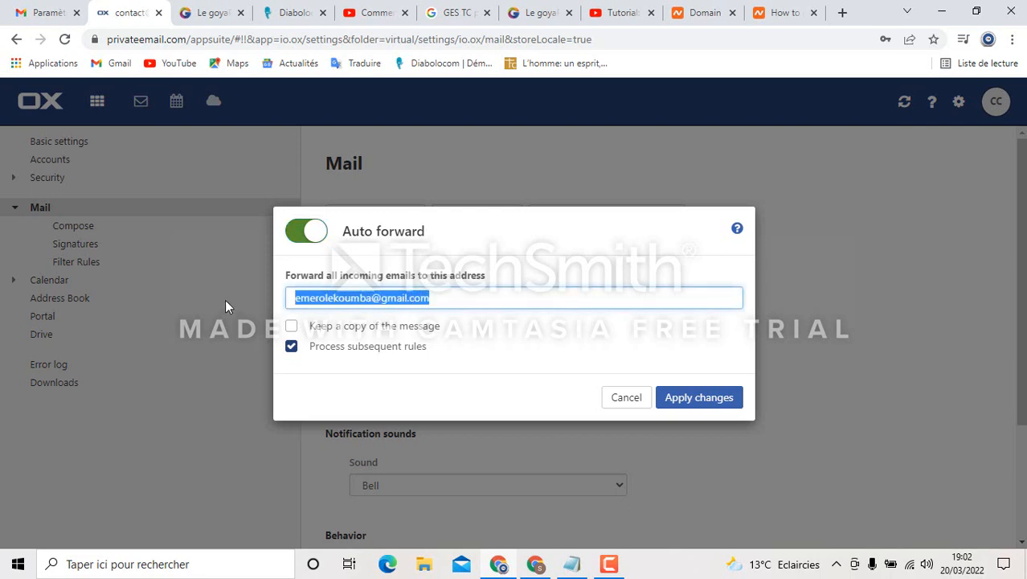
key("BackSpace")
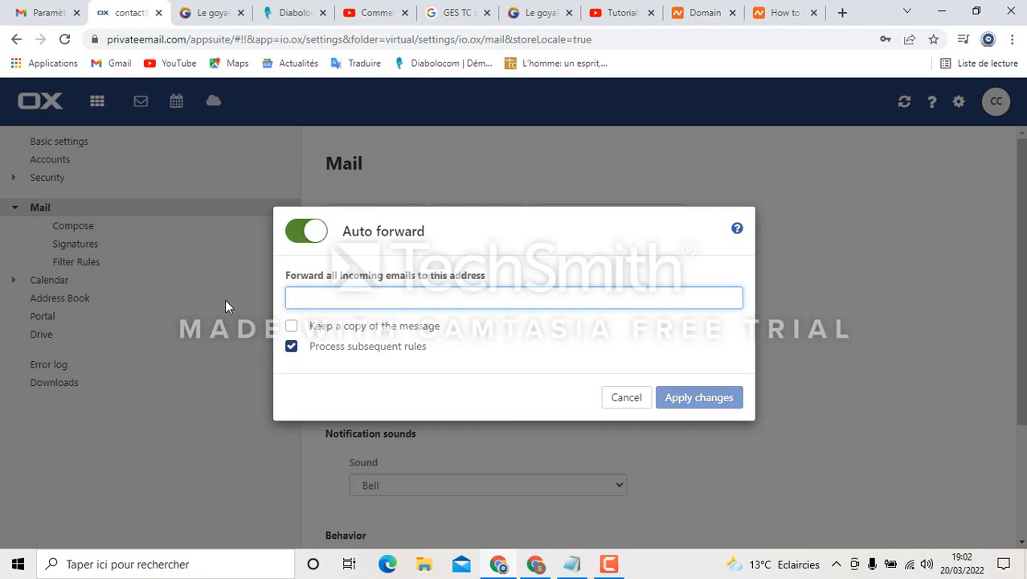
key("ctrl+v")
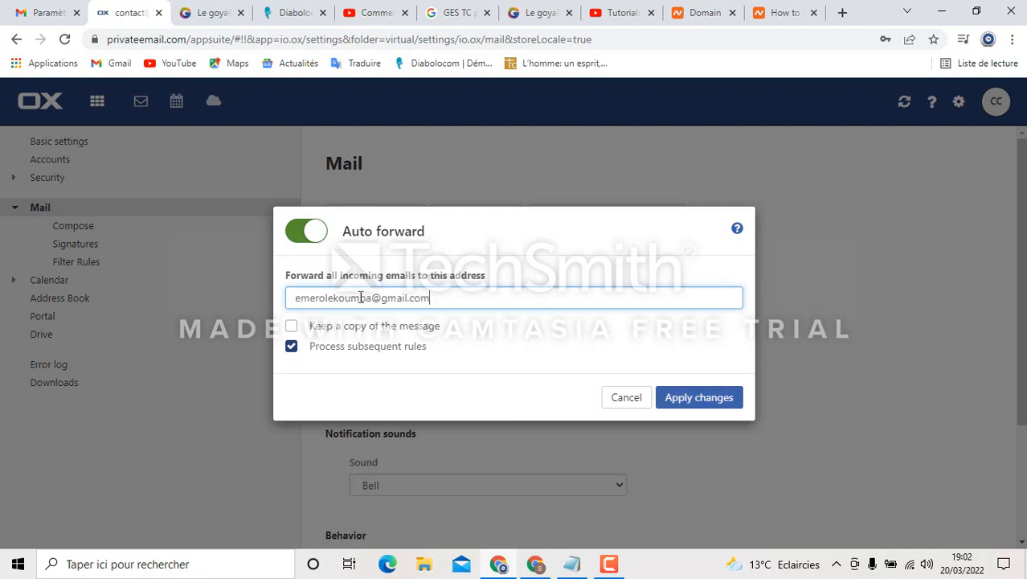
key("ctrl+v")
left_click_drag(588, 299, 435, 297)
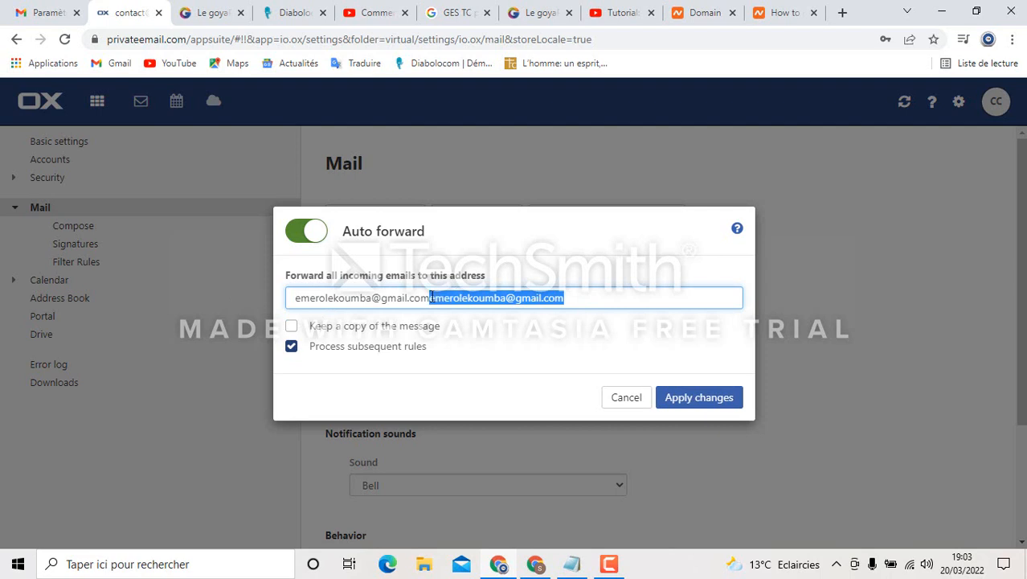
key("BackSpace")
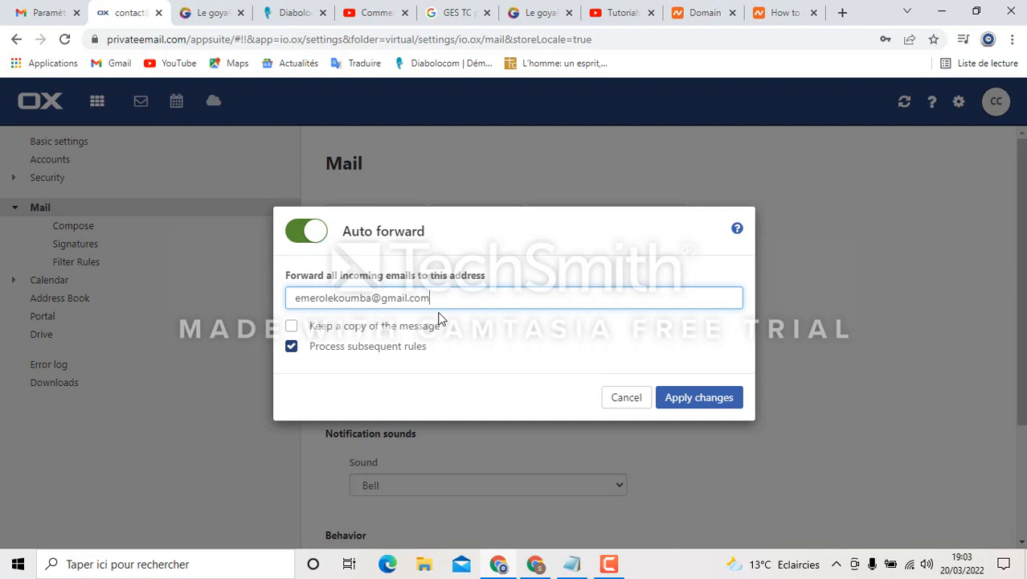
Tick Keep a copy of the message, apply the changes, and return to Gmail
left_click(291, 328)
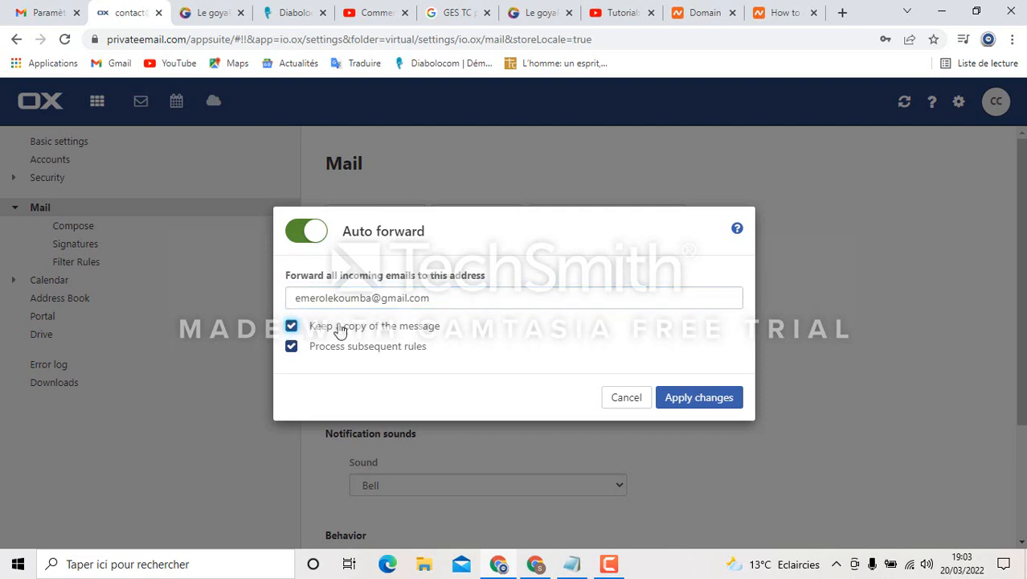
left_click(706, 405)
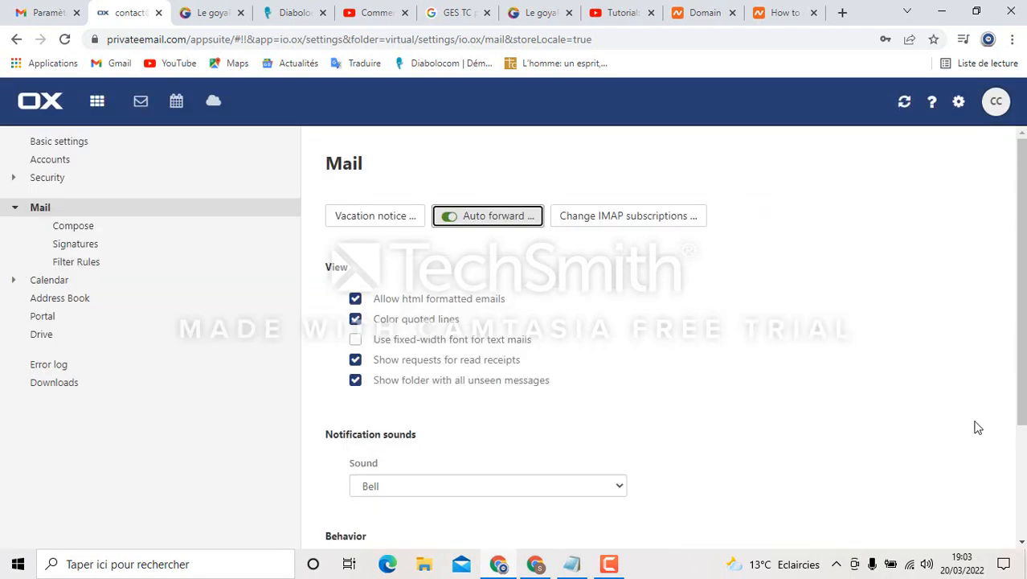
scroll(803, 413, "down", 2)
scroll(804, 408, "up", 2)
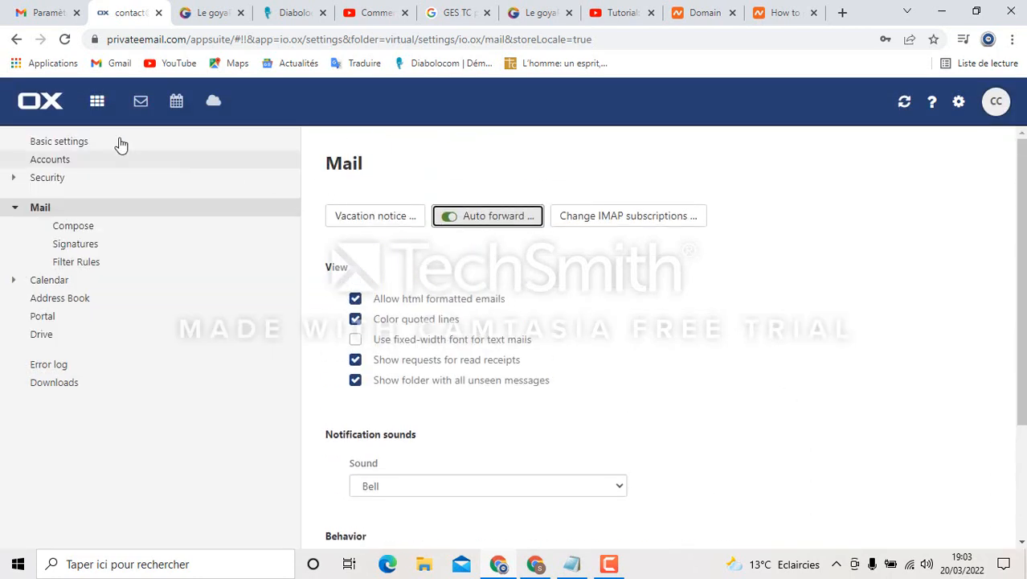
left_click(98, 105)
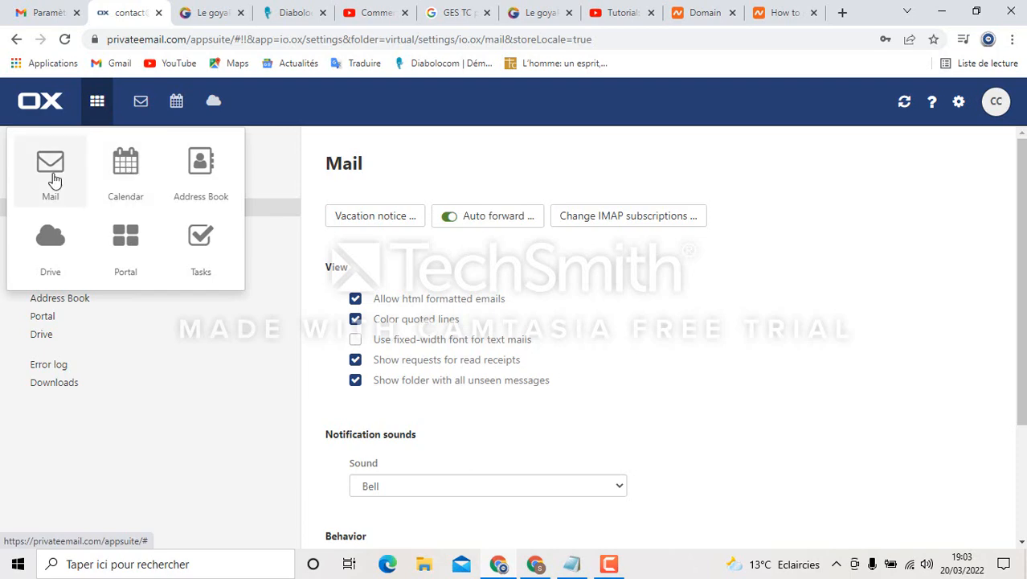
left_click(50, 175)
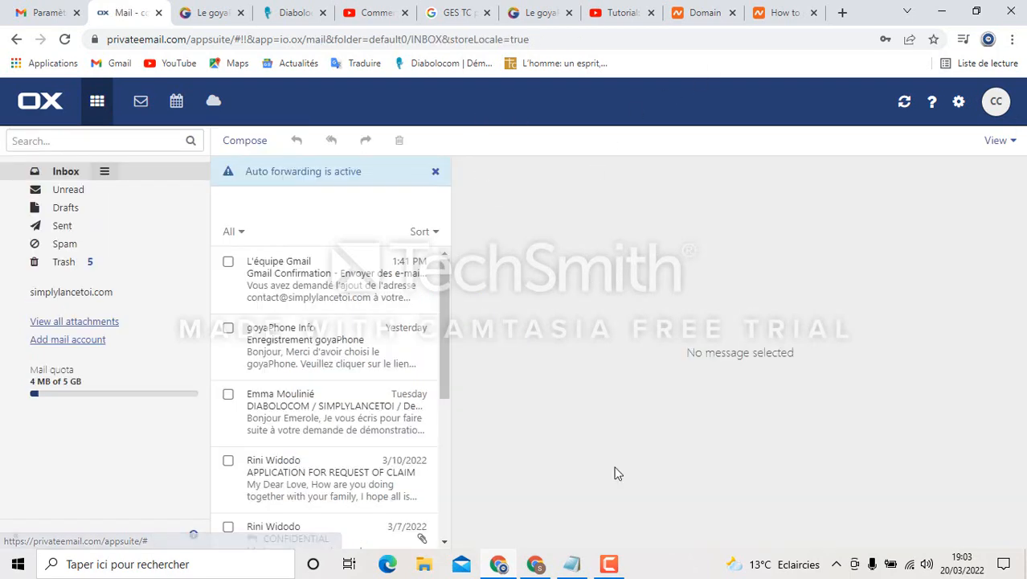
mouse_move(538, 564)
left_click(545, 524)
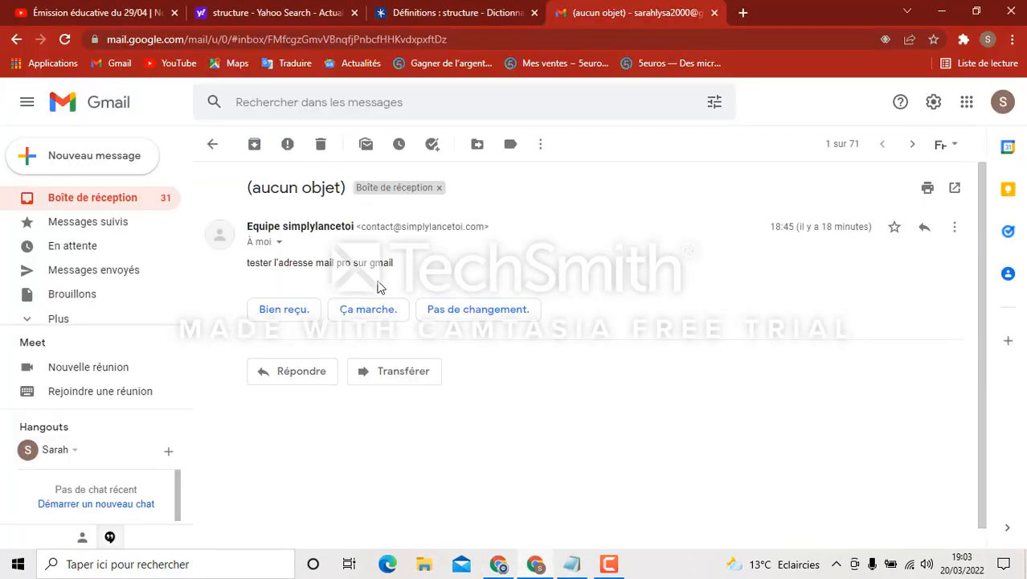
Start a new message addressed to the business contact address
left_click(213, 147)
left_click(113, 171)
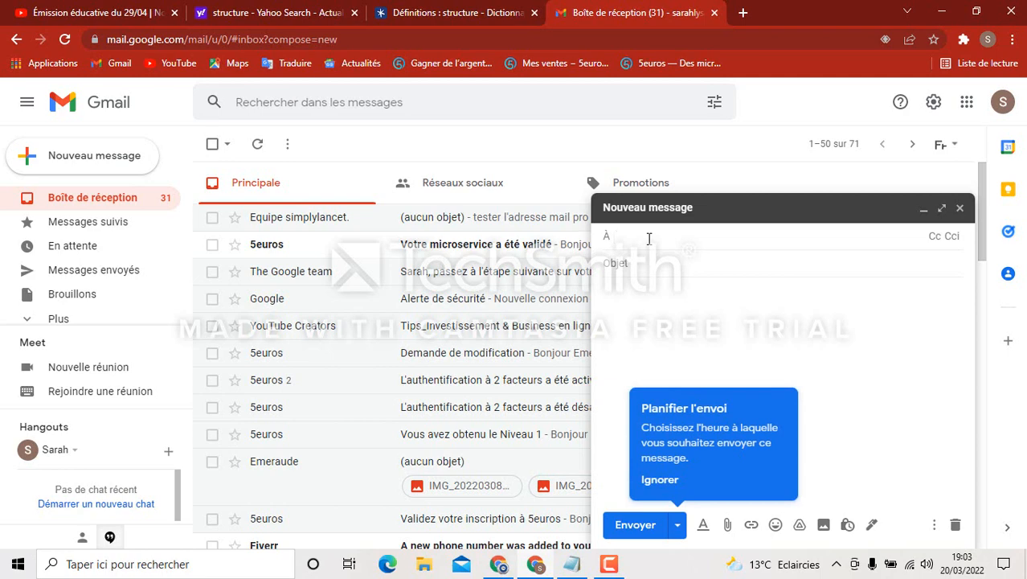
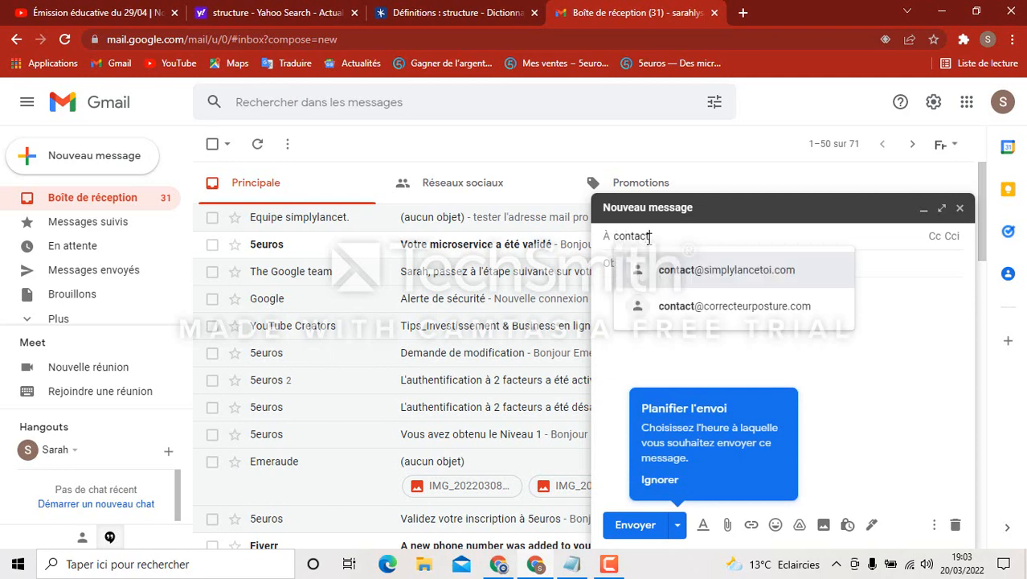
left_click(759, 271)
left_click(647, 297)
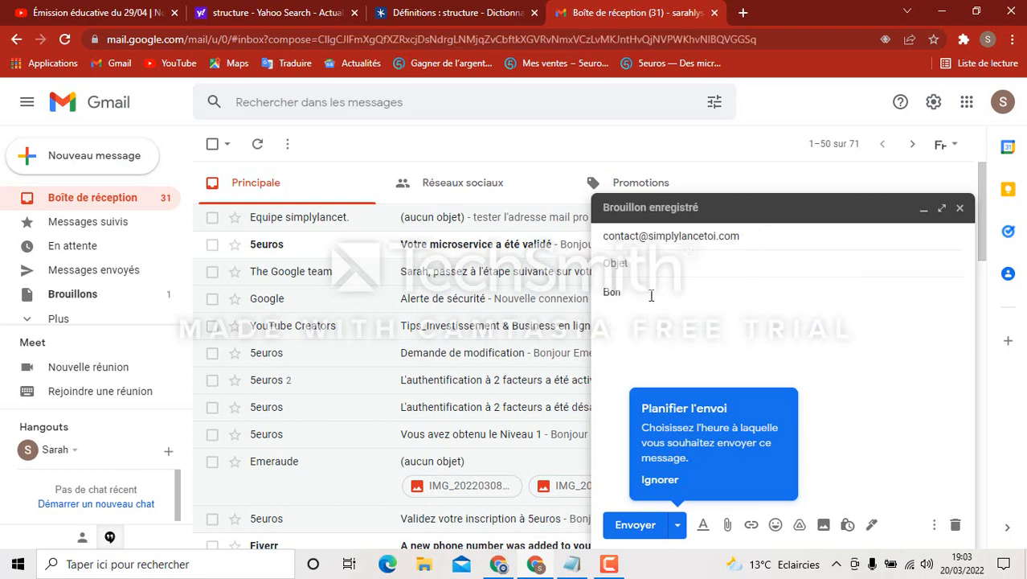
Write 'Bonjour je teste ma configuration', fix the spelling of configuration, and send it
type("Bonjour")
type("je teste ma configua")
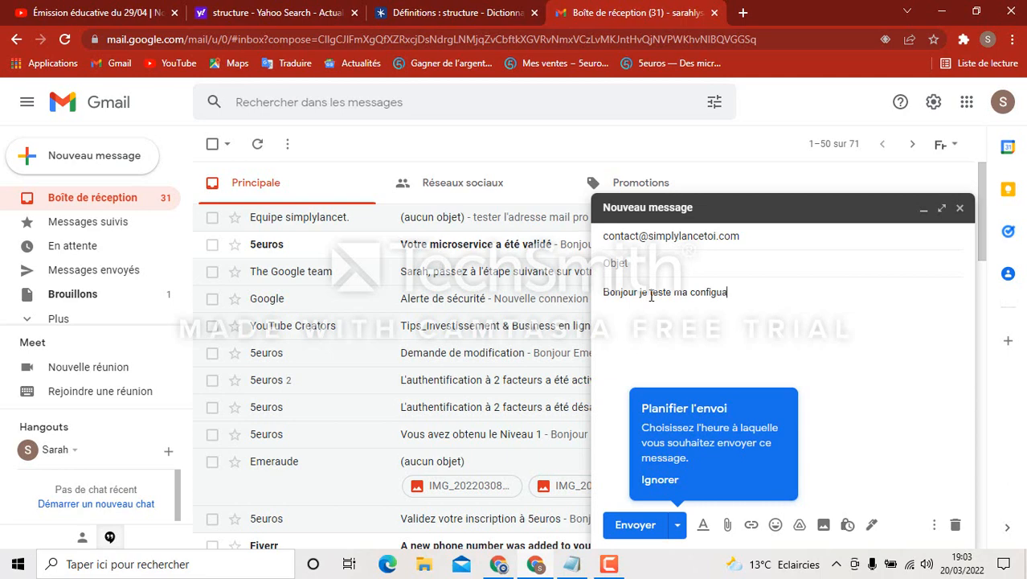
type("tion pour")
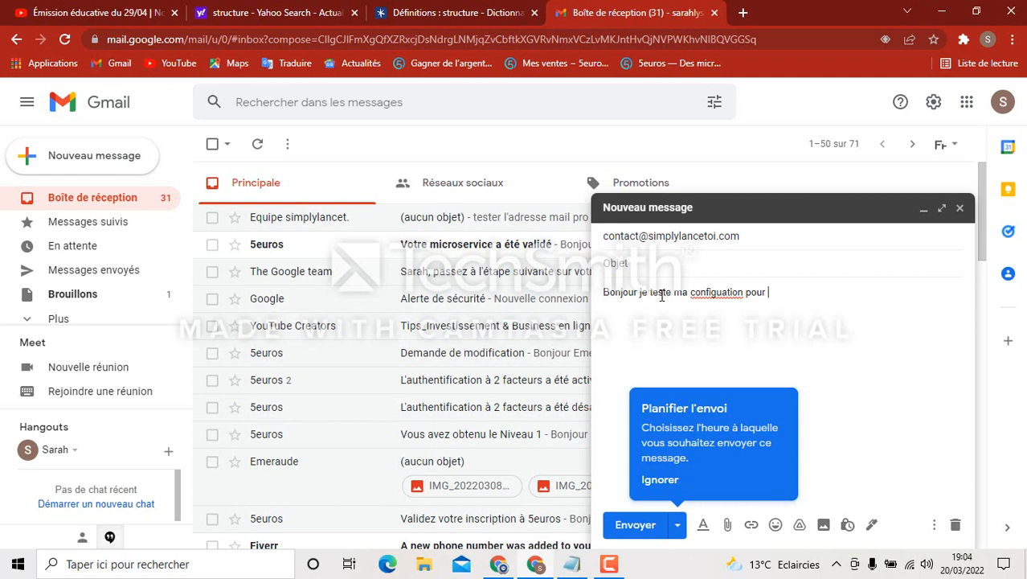
key("BackSpace")
key("BackSpace")
key("BackSpace")
left_click(704, 293)
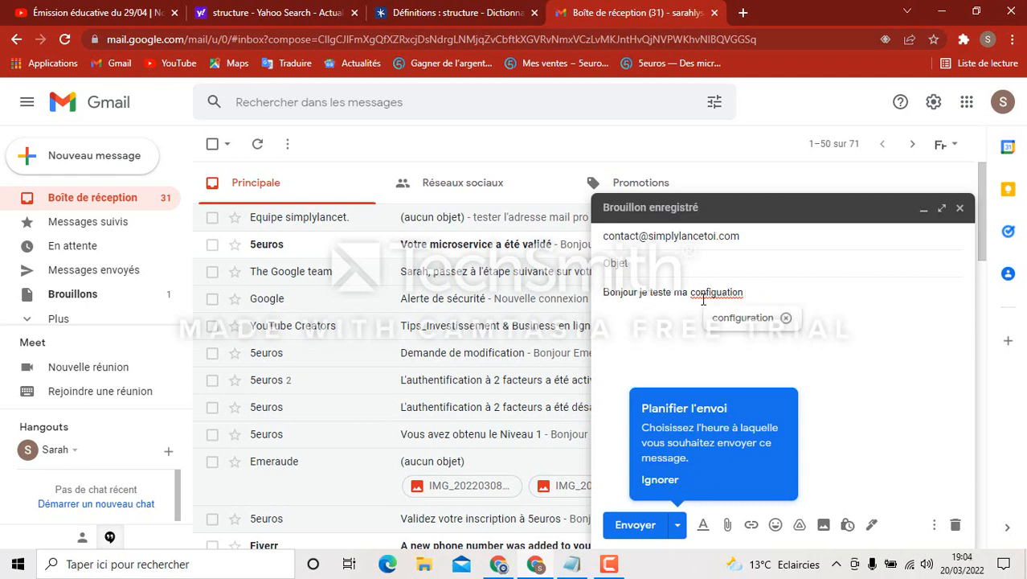
left_click(743, 318)
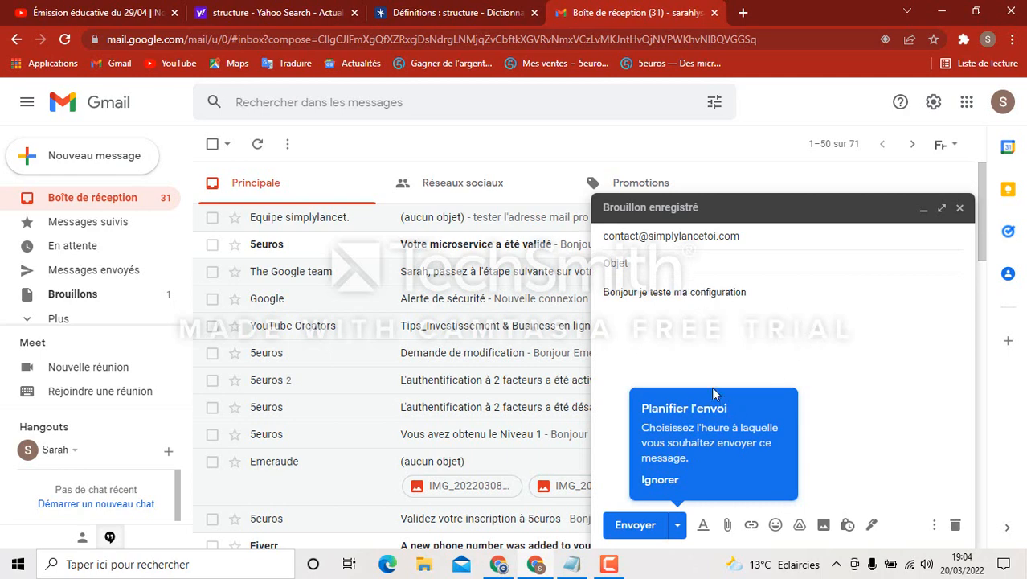
left_click(647, 524)
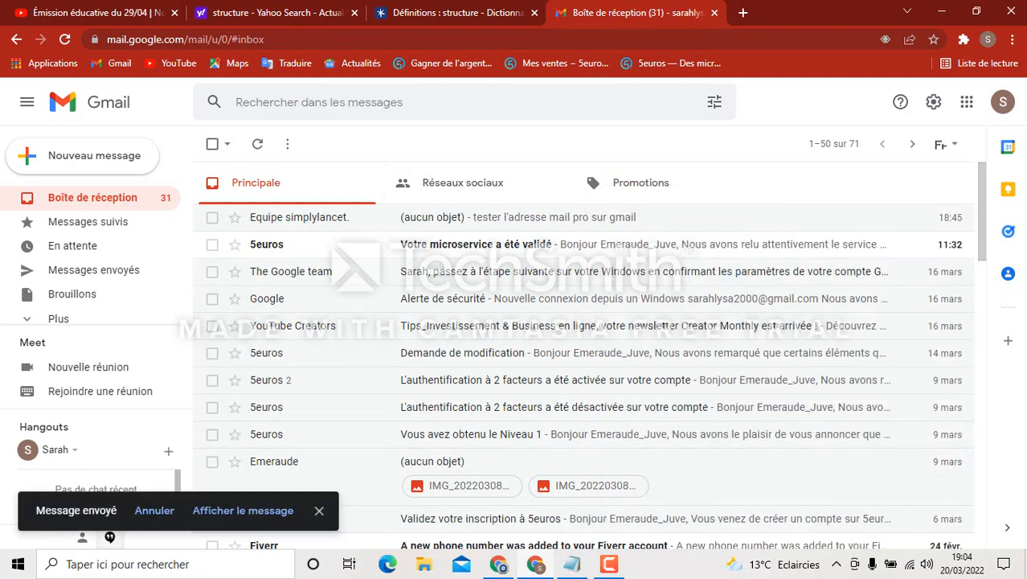
In the receiving Gmail account, open the new (aucun objet) test message 'Bonjour je teste ma configuration', then return to the inbox
mouse_move(500, 568)
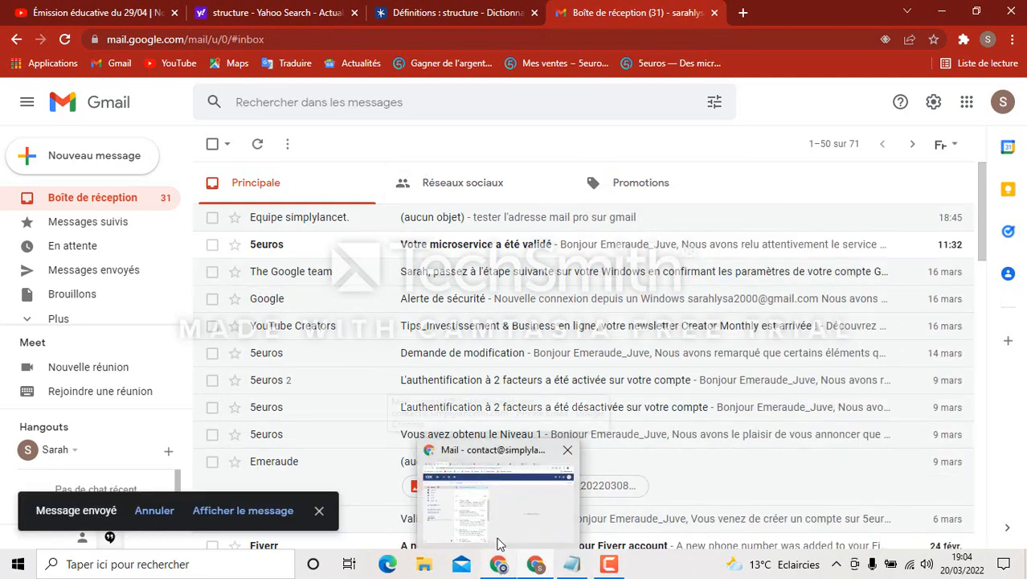
mouse_move(509, 523)
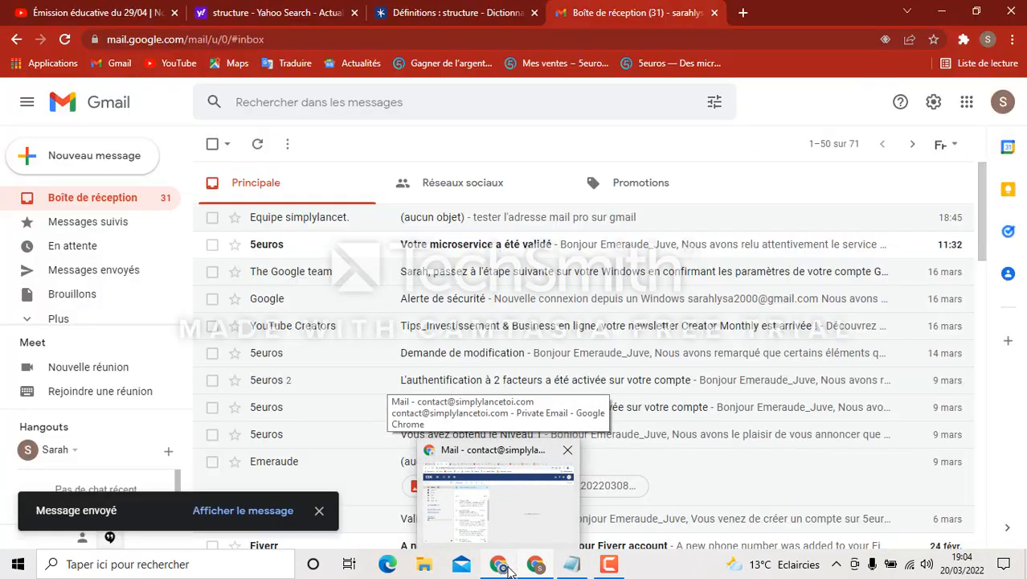
left_click(523, 531)
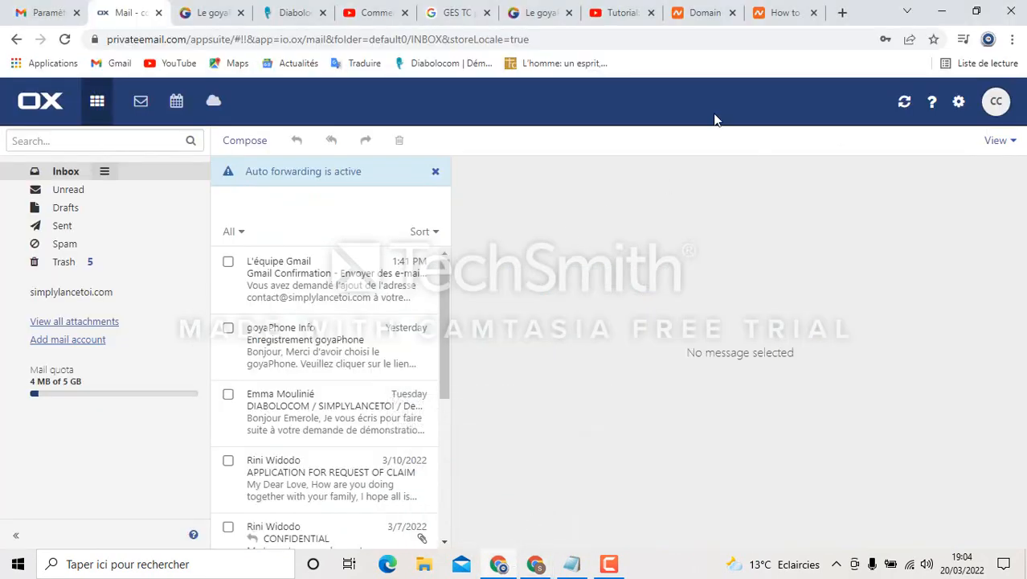
left_click(70, 7)
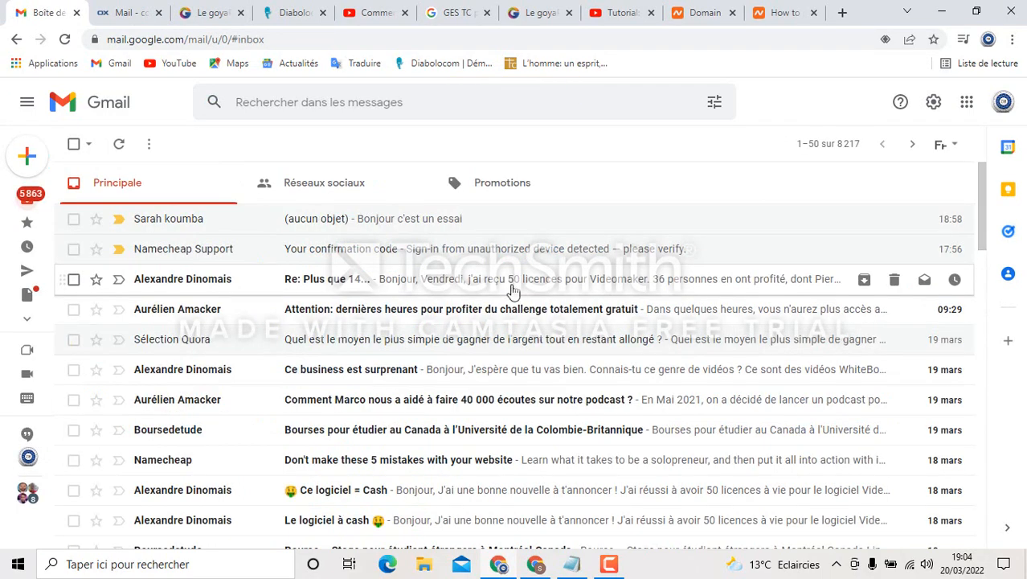
scroll(477, 399, "down", 3)
scroll(477, 400, "up", 5)
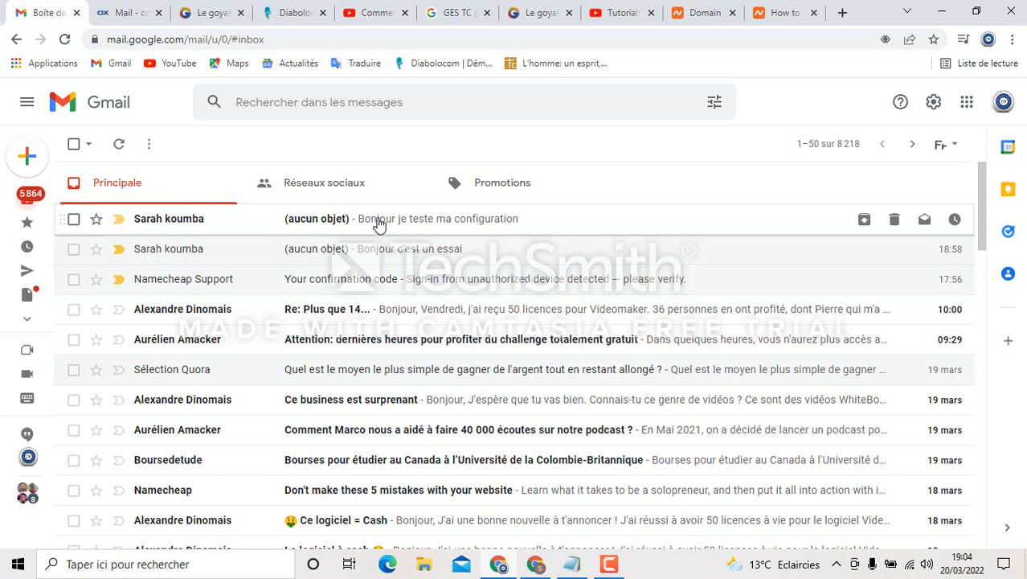
left_click(378, 223)
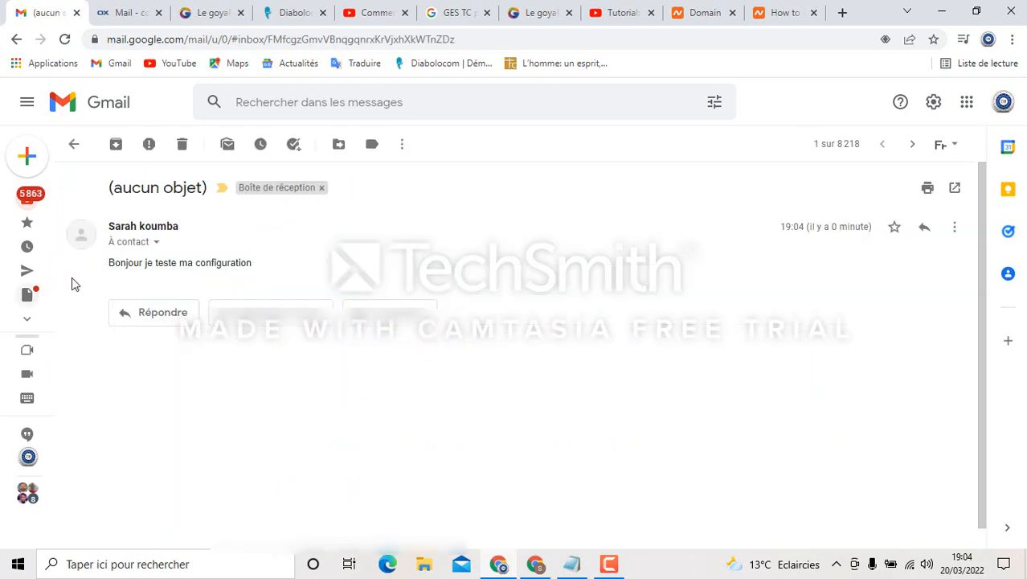
left_click(73, 144)
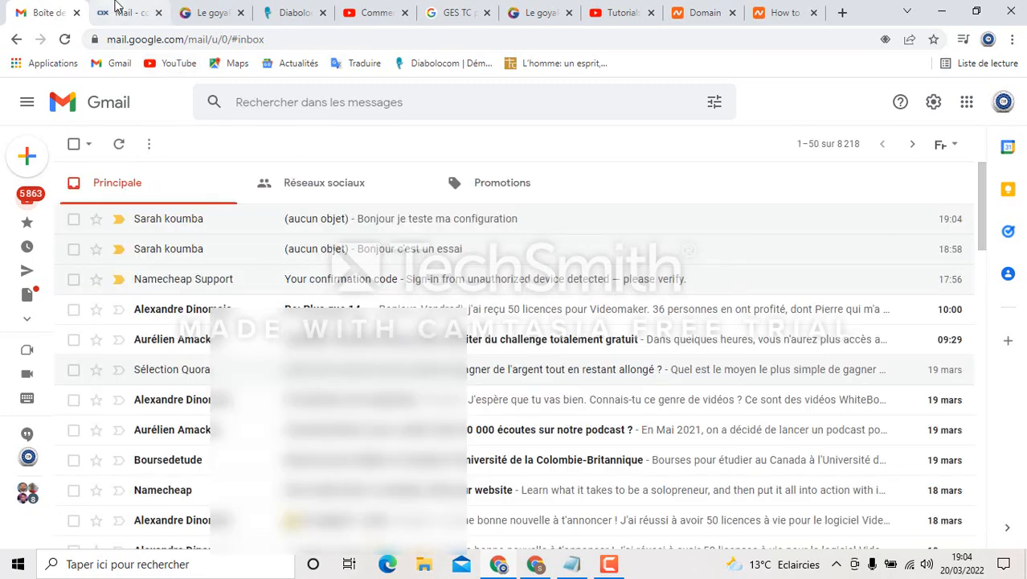
Open the No subject 'Bonjour je teste ma configuration' message in the OX Mail inbox
left_click(119, 7)
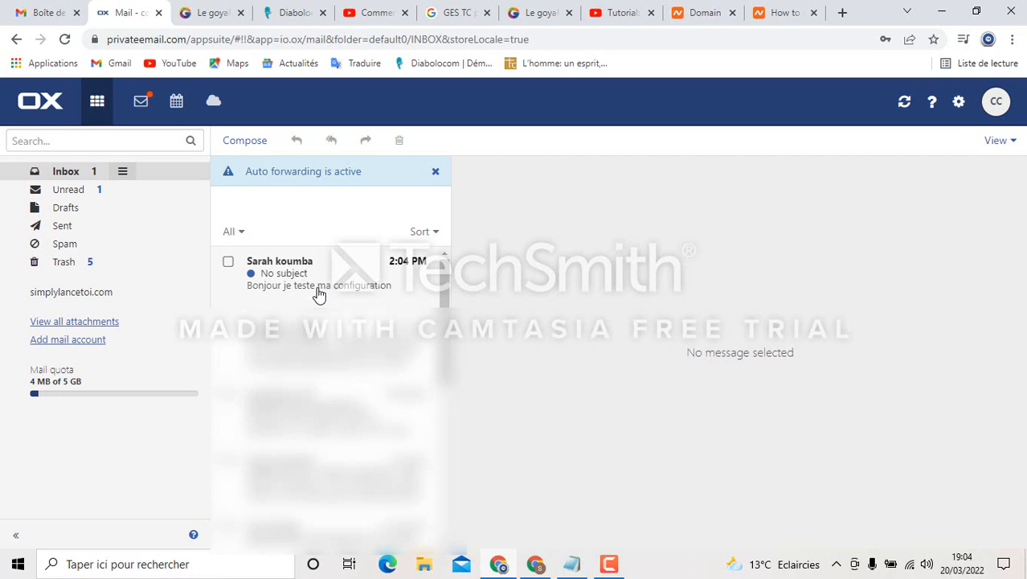
left_click(318, 294)
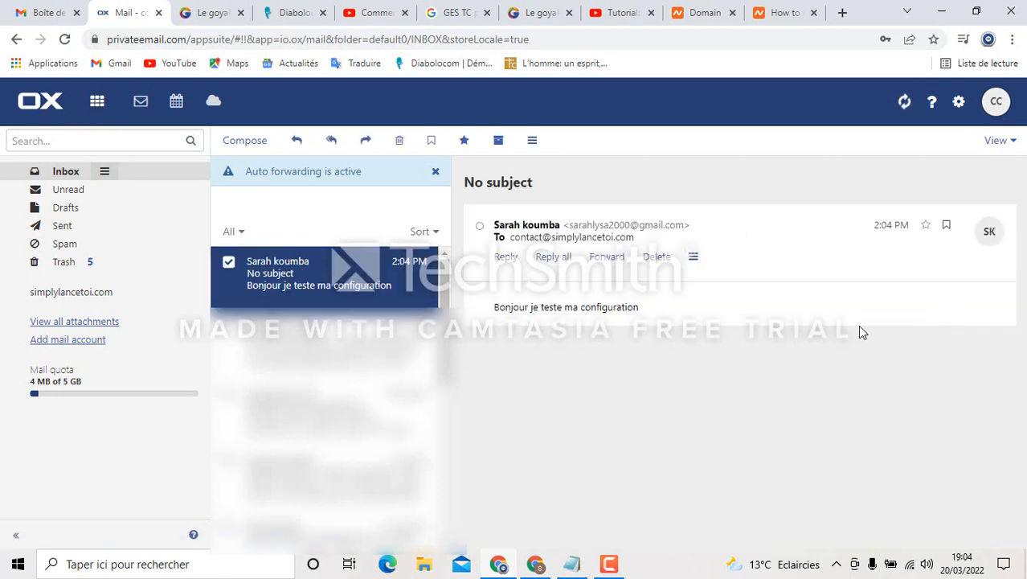